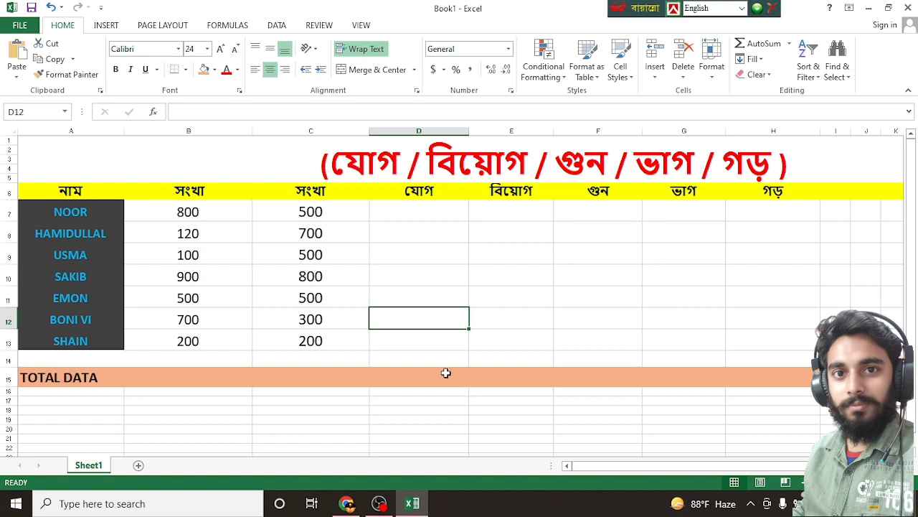
- Point out the result cells D7 to G7 and the row 7 values 800 and 500
{"action": "left_click", "coordinate": [414, 211]}
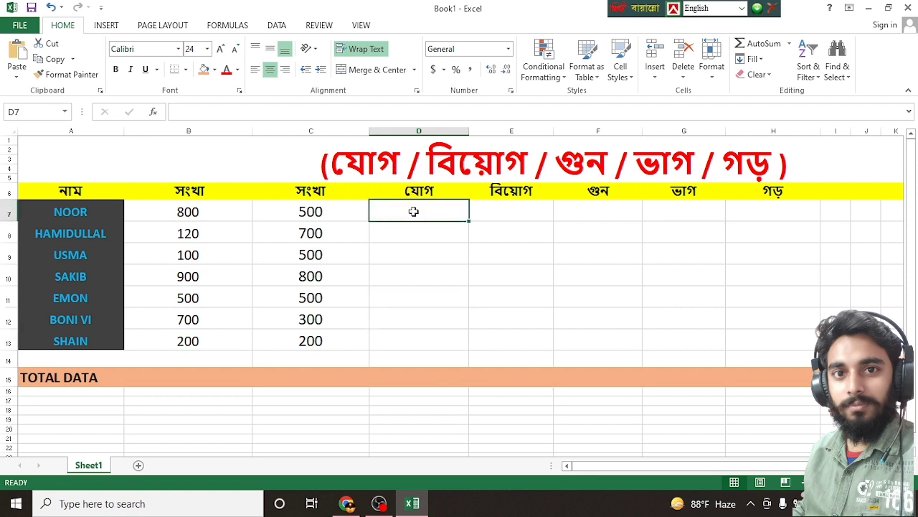
{"action": "left_click", "coordinate": [518, 206]}
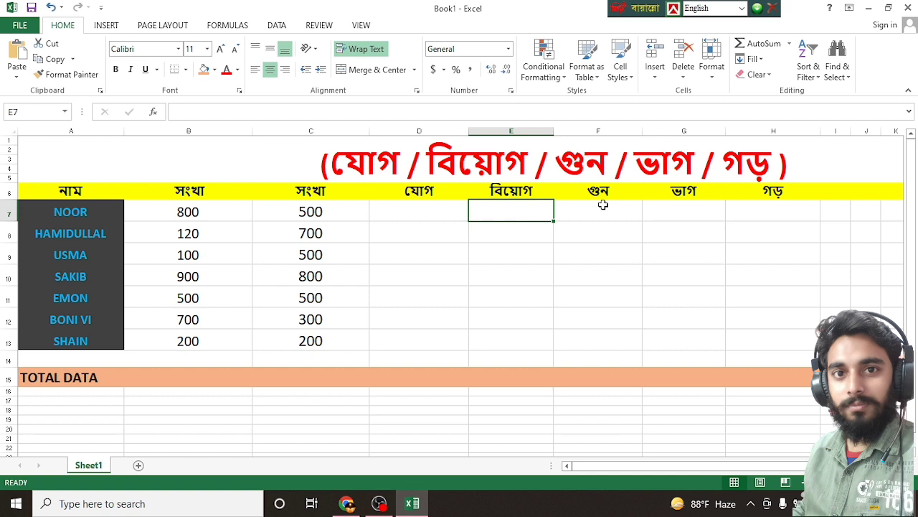
{"action": "left_click", "coordinate": [600, 206]}
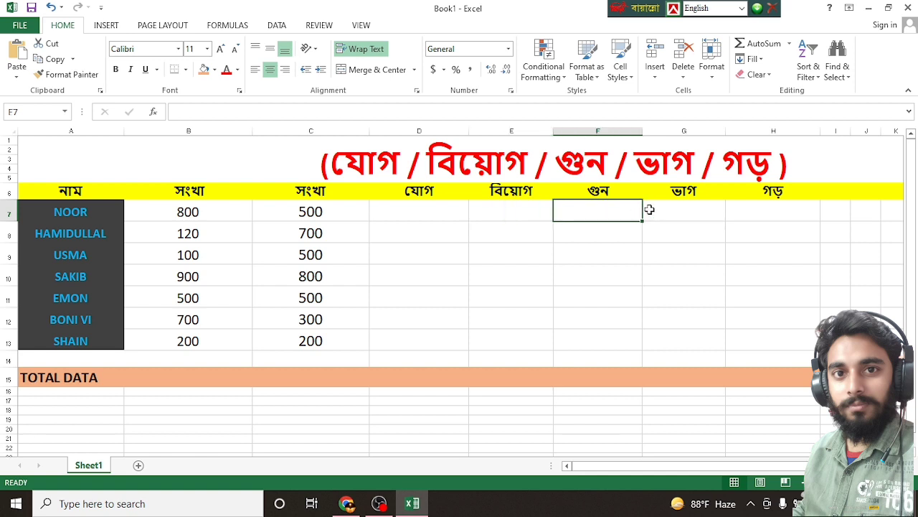
{"action": "left_click", "coordinate": [686, 210]}
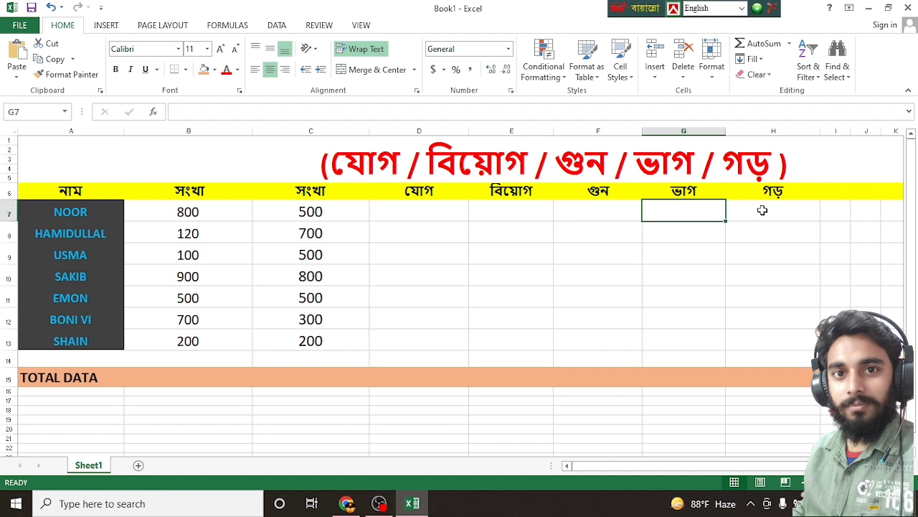
{"action": "left_click", "coordinate": [409, 214]}
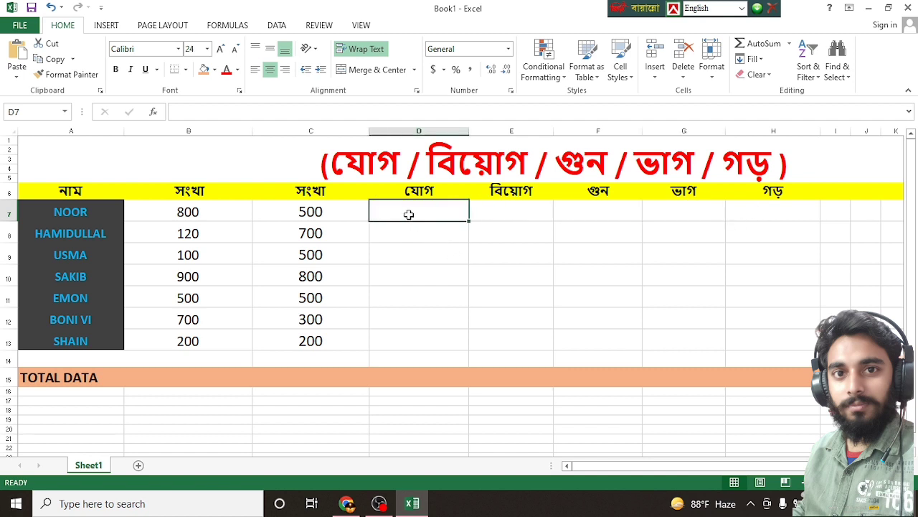
{"action": "left_click", "coordinate": [410, 232]}
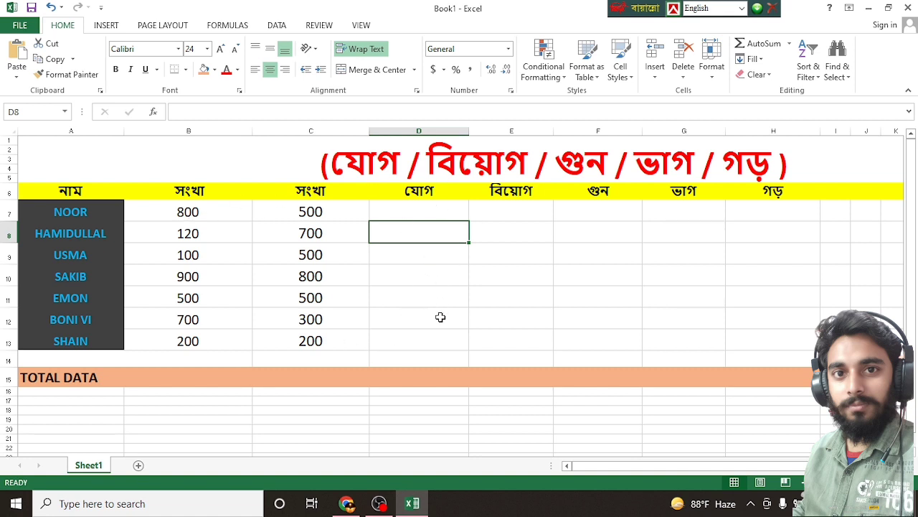
{"action": "left_click", "coordinate": [400, 211]}
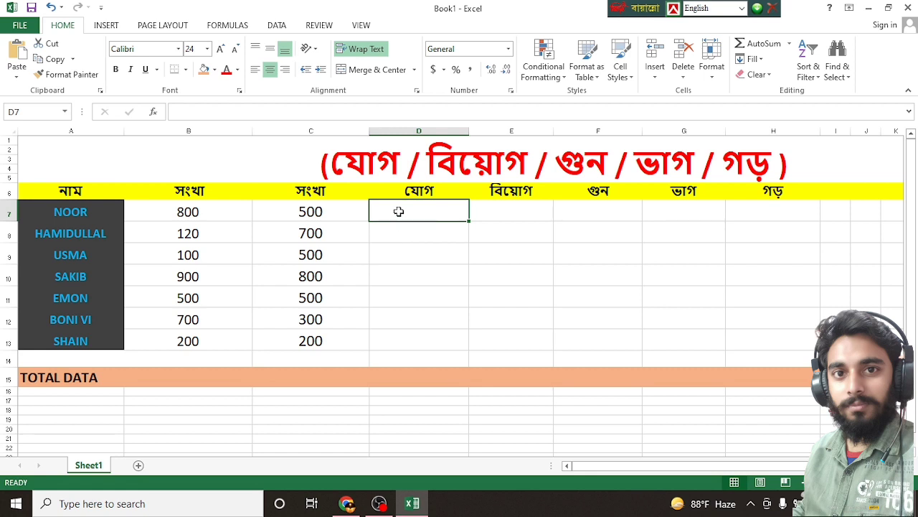
{"action": "left_click", "coordinate": [241, 213]}
{"action": "left_click", "coordinate": [315, 212]}
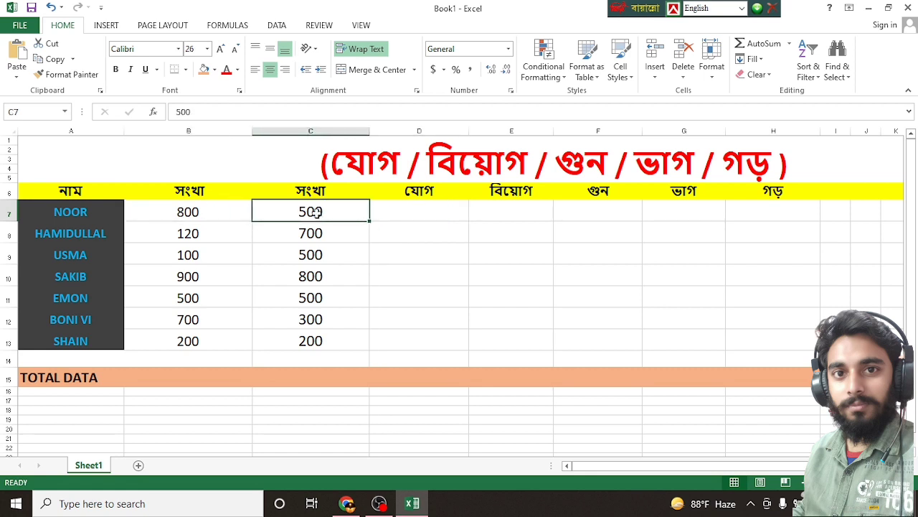
{"action": "left_click", "coordinate": [419, 216]}
{"action": "left_click", "coordinate": [227, 219]}
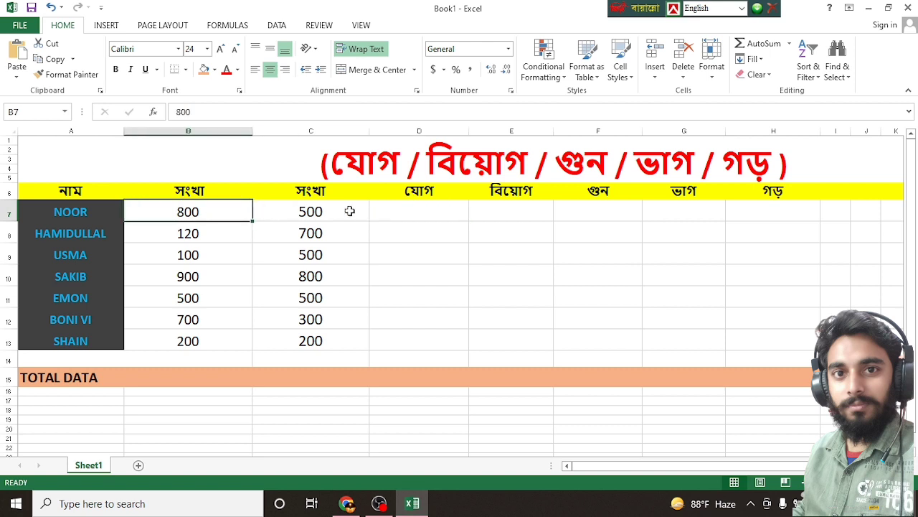
{"action": "left_click", "coordinate": [336, 209]}
{"action": "left_click", "coordinate": [419, 209]}
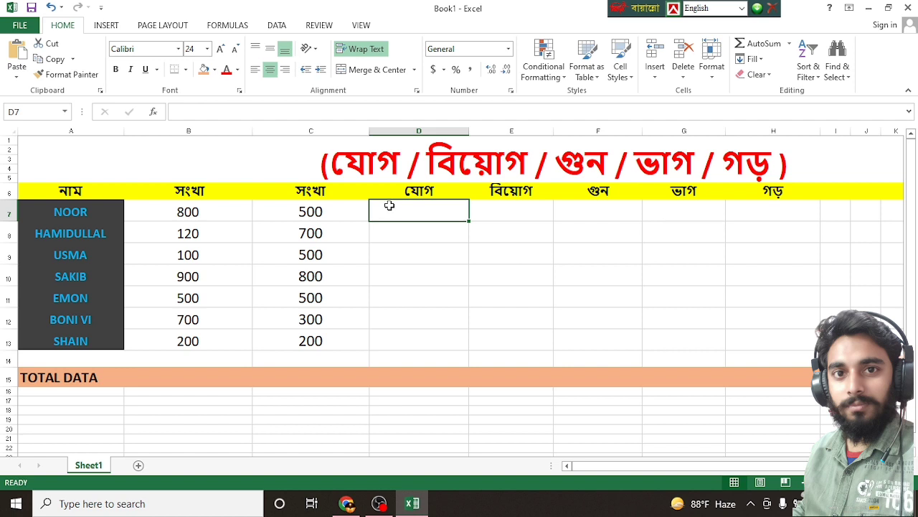
- Enter =B7+C7 in D7 and fill it down to D13, giving 1300 down to 400
{"action": "double_click", "coordinate": [388, 207]}
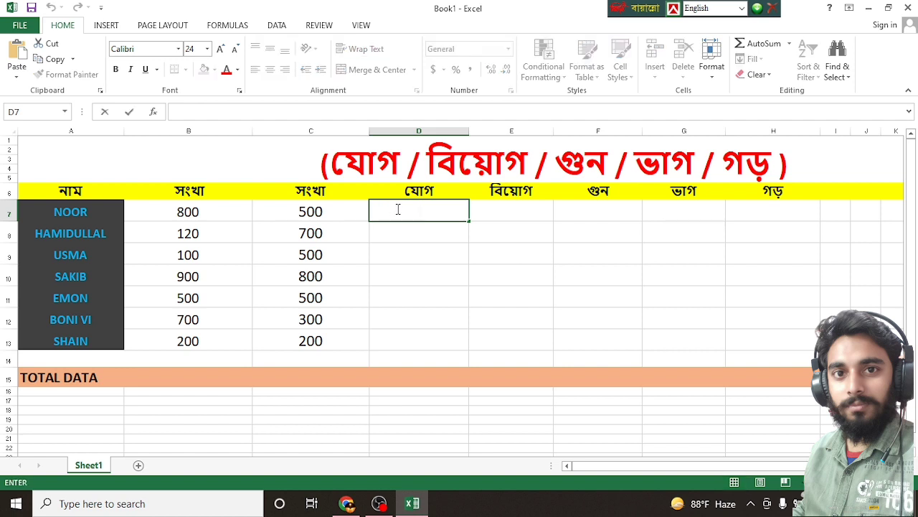
{"action": "type", "text": "="}
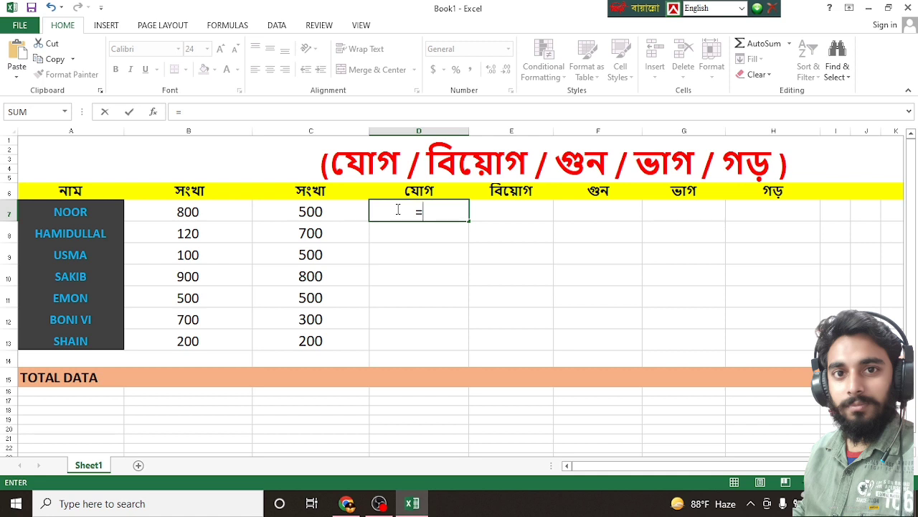
{"action": "type", "text": "B"}
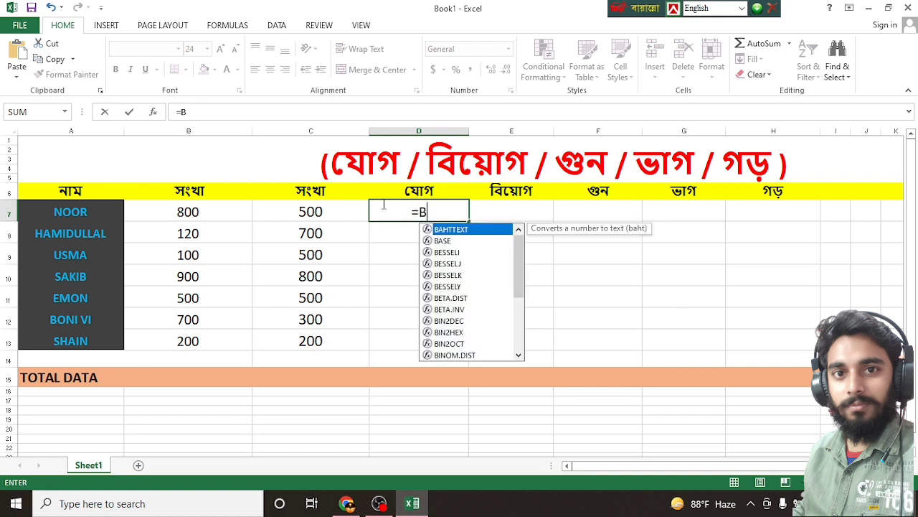
{"action": "type", "text": "7"}
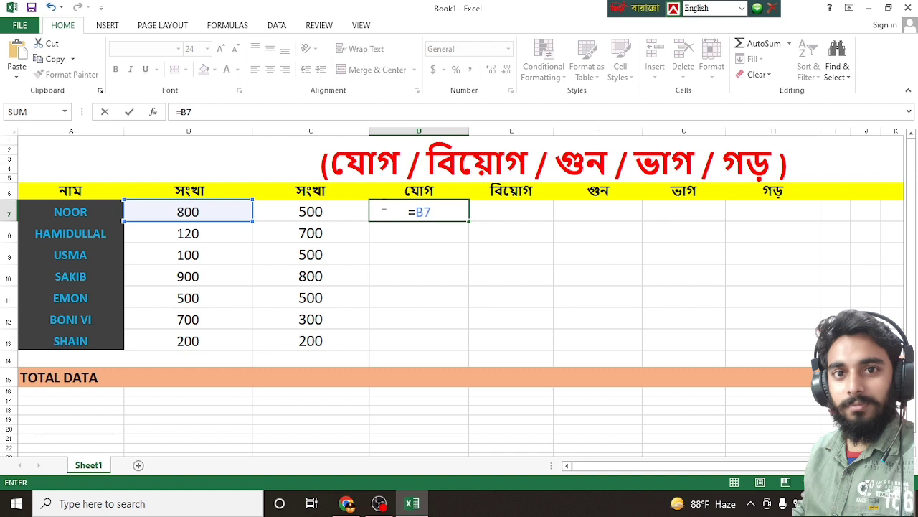
{"action": "type", "text": "+"}
{"action": "type", "text": "C7"}
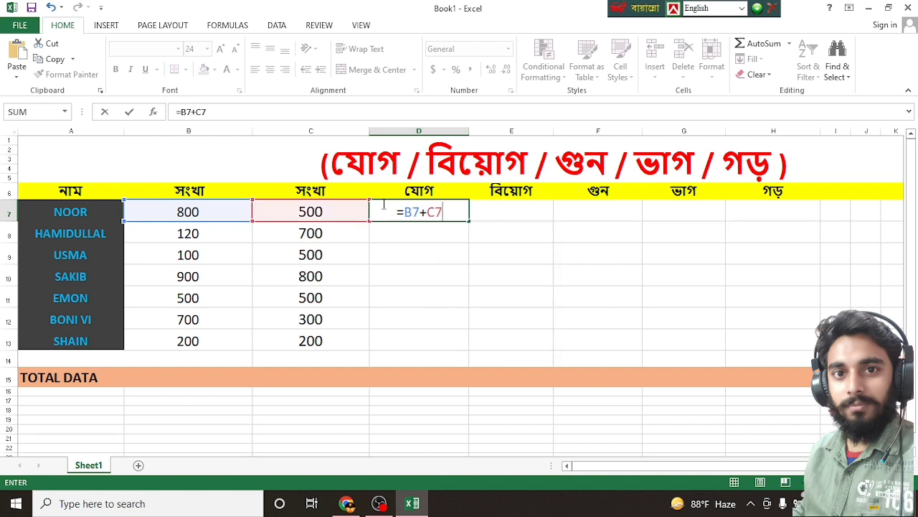
{"action": "key", "text": "Return"}
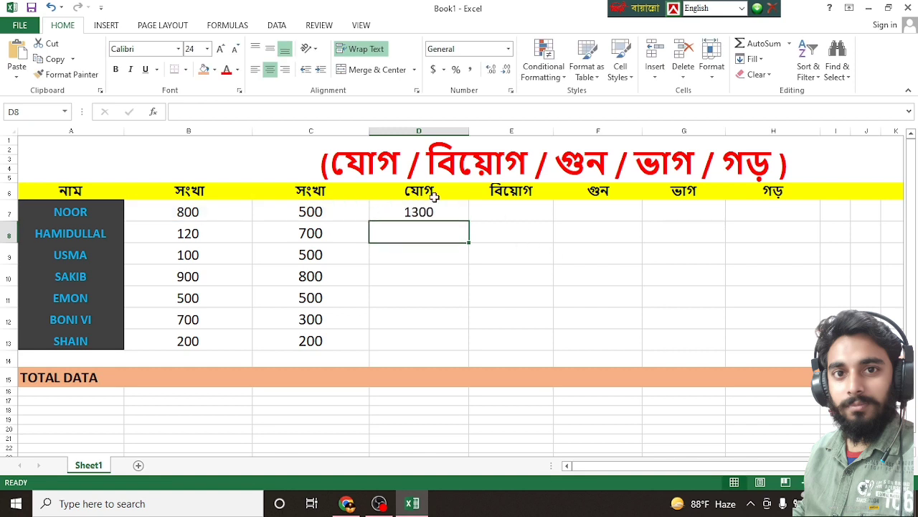
{"action": "left_click", "coordinate": [375, 205]}
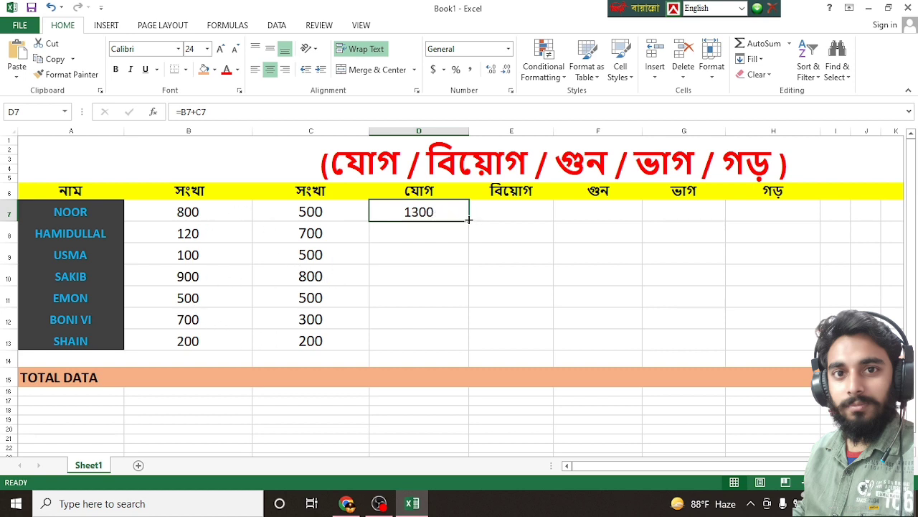
{"action": "left_click_drag", "start_coordinate": [469, 220], "coordinate": [469, 346]}
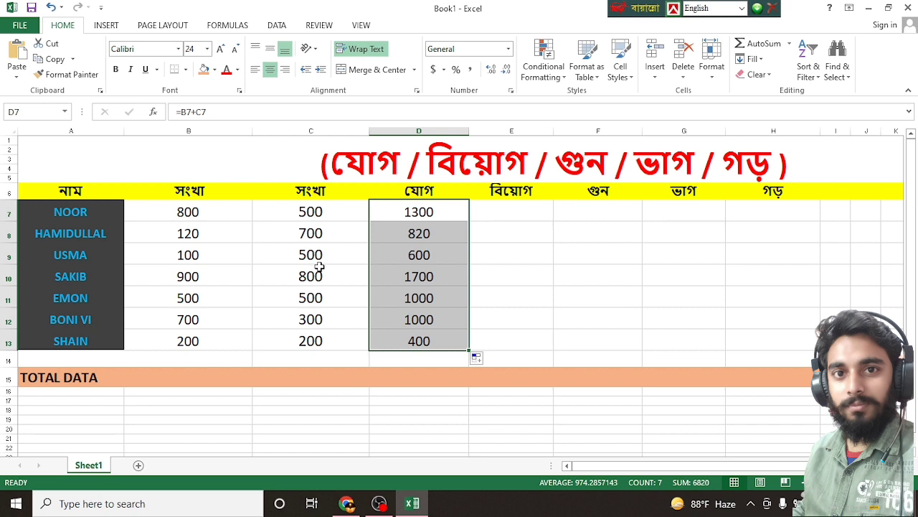
{"action": "left_click", "coordinate": [497, 216]}
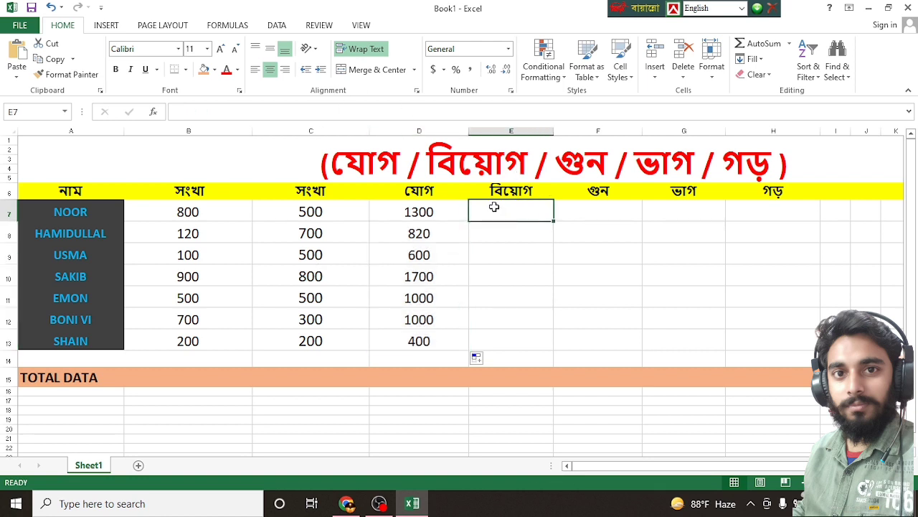
- Enter =B7-C7 in E7, fill it down to E13, and select E7:E13
{"action": "type", "text": "="}
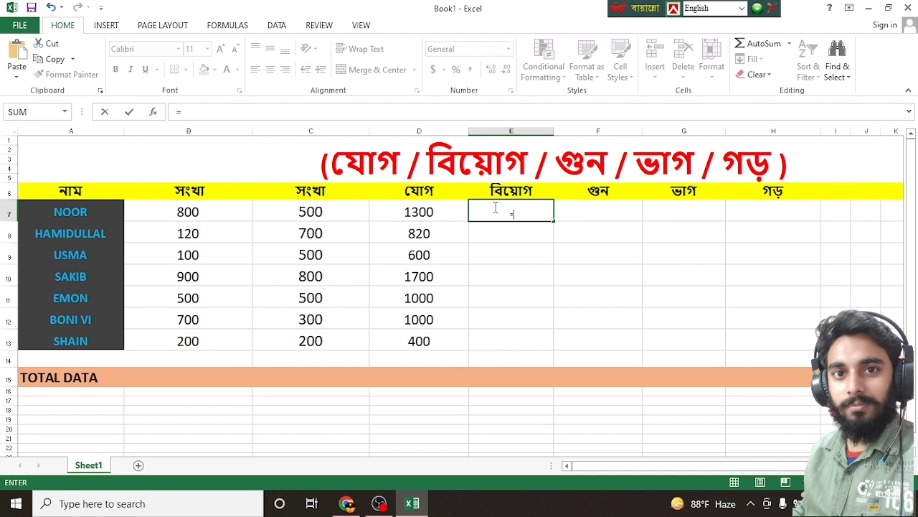
{"action": "type", "text": "B7"}
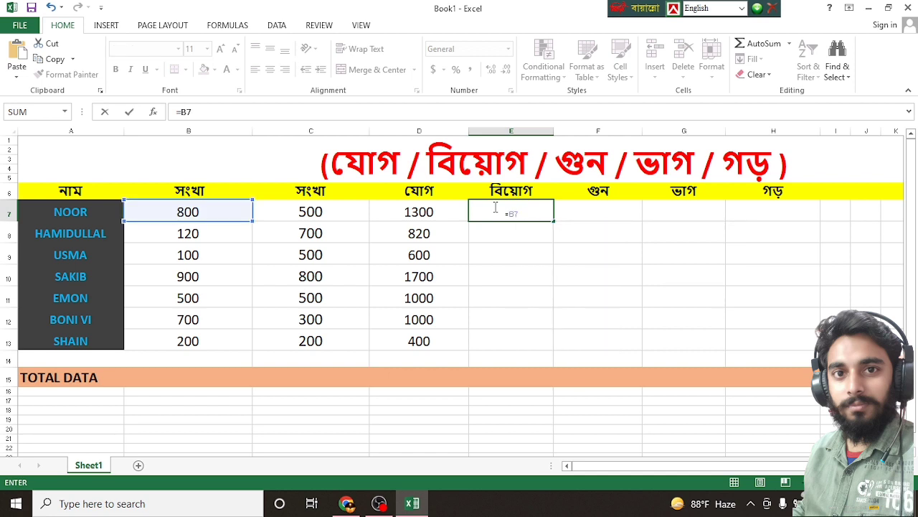
{"action": "type", "text": "-C"}
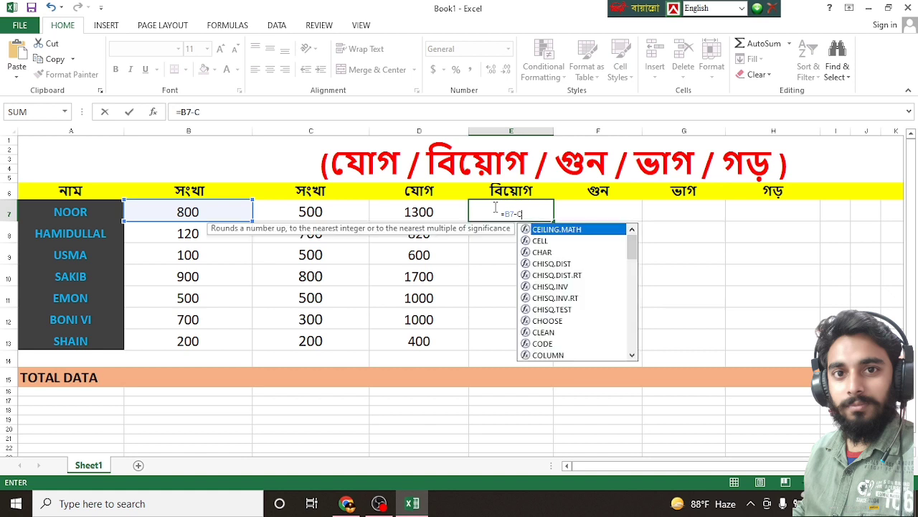
{"action": "type", "text": "7"}
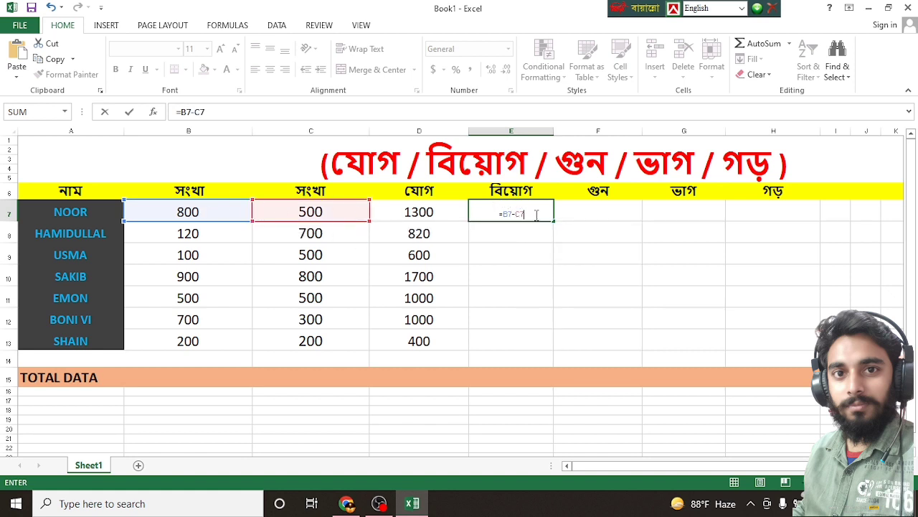
{"action": "key", "text": "Return"}
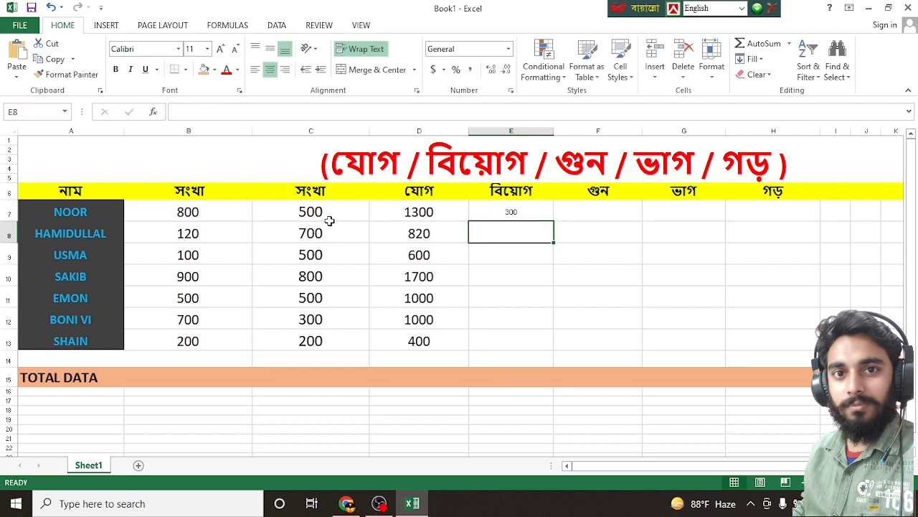
{"action": "left_click", "coordinate": [504, 213]}
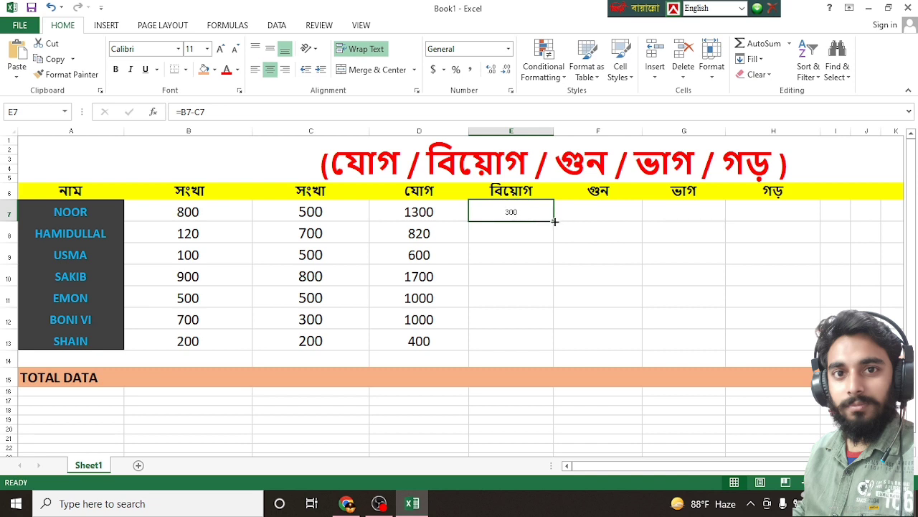
{"action": "left_click_drag", "start_coordinate": [555, 222], "coordinate": [558, 348]}
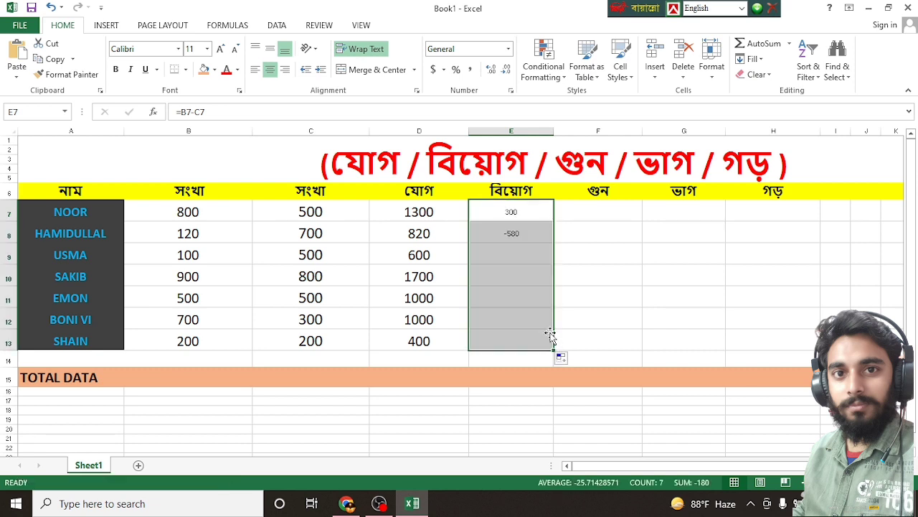
{"action": "left_click", "coordinate": [529, 211]}
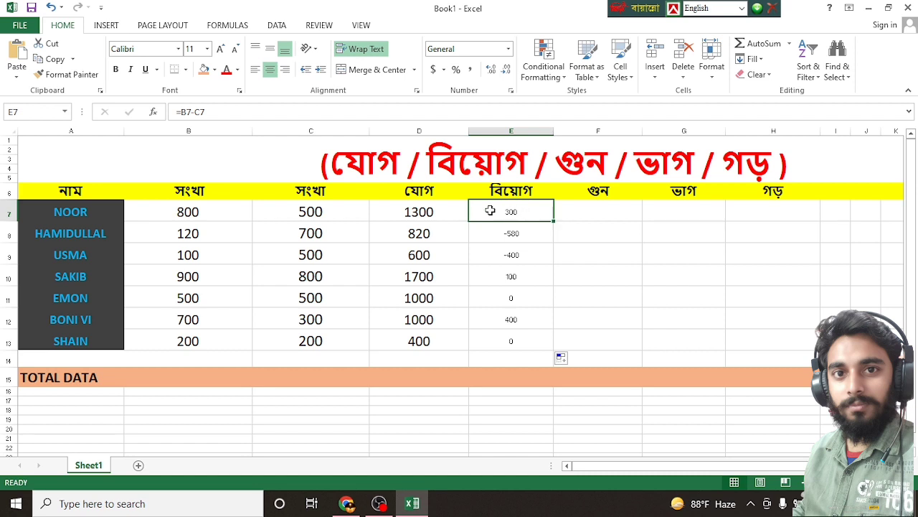
{"action": "left_click_drag", "start_coordinate": [490, 210], "coordinate": [491, 339]}
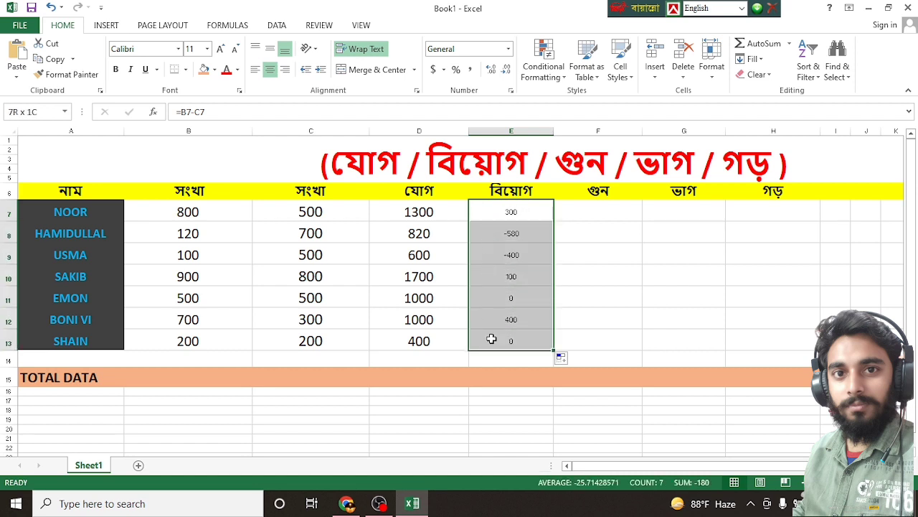
- Format the differences in E7:E13 as bold, 24-point text on a light blue fill
{"action": "left_click", "coordinate": [115, 68]}
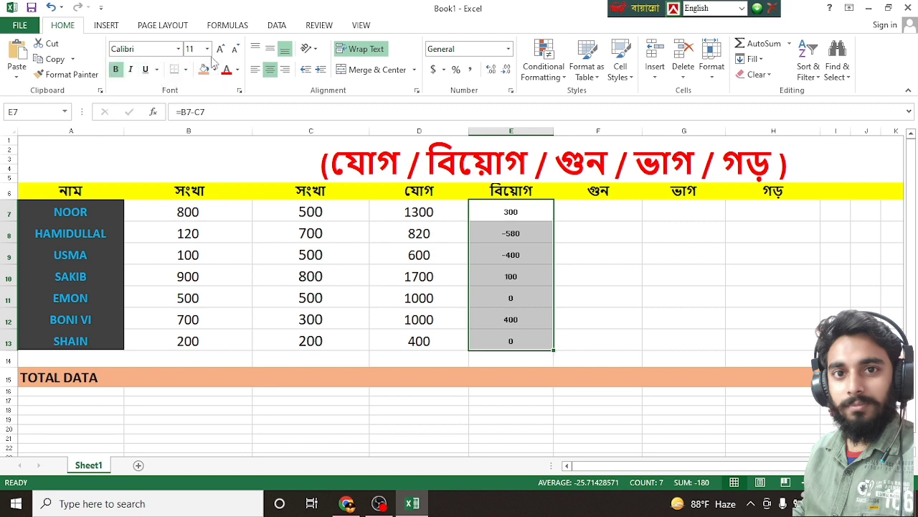
{"action": "left_click", "coordinate": [207, 50]}
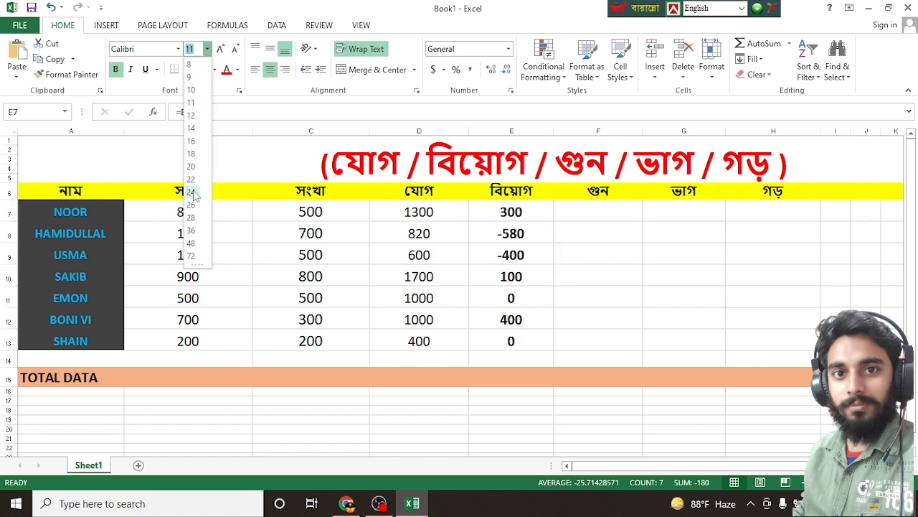
{"action": "left_click", "coordinate": [192, 191]}
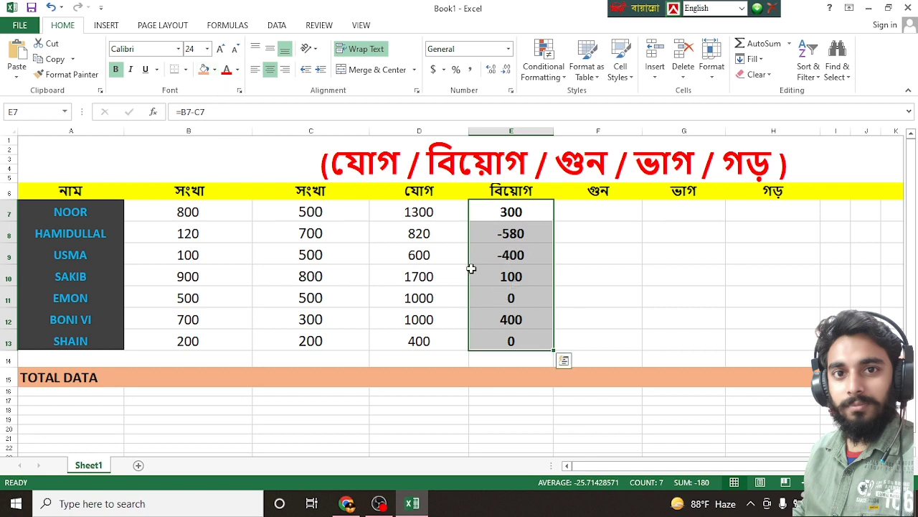
{"action": "left_click", "coordinate": [214, 69]}
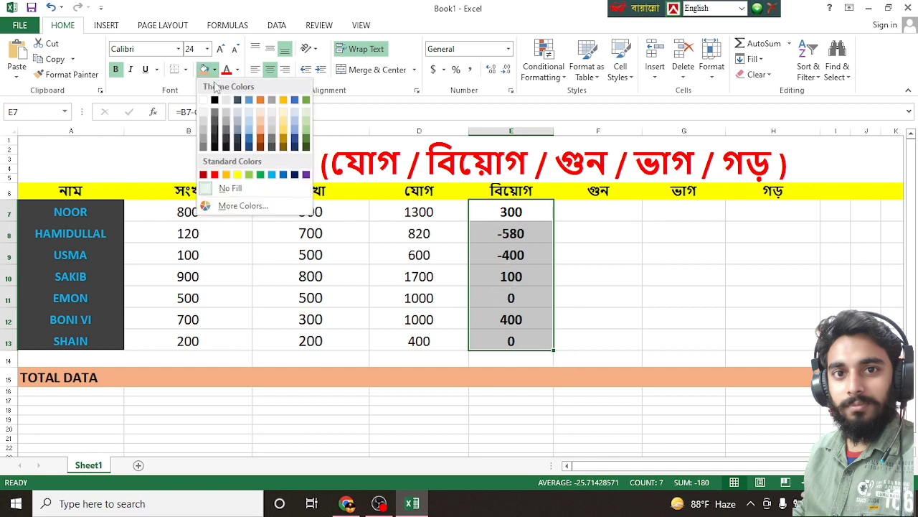
{"action": "left_click", "coordinate": [295, 135]}
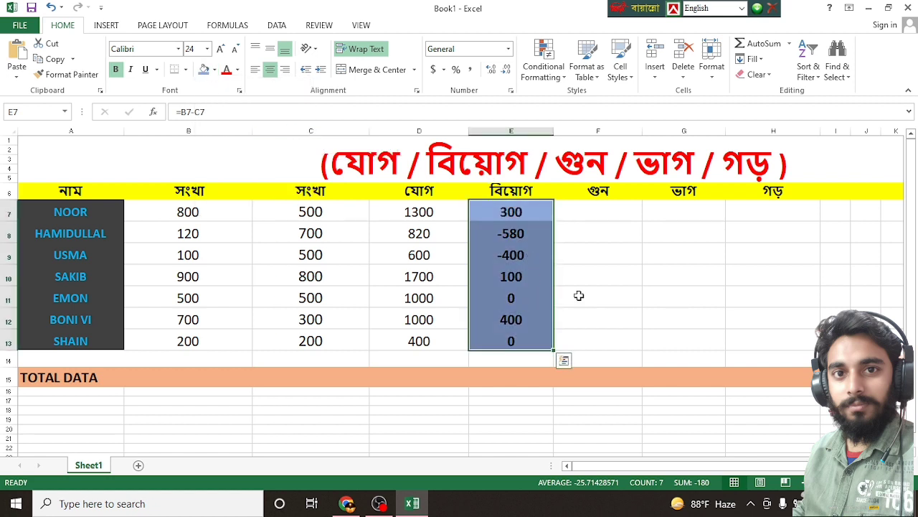
{"action": "left_click", "coordinate": [588, 215]}
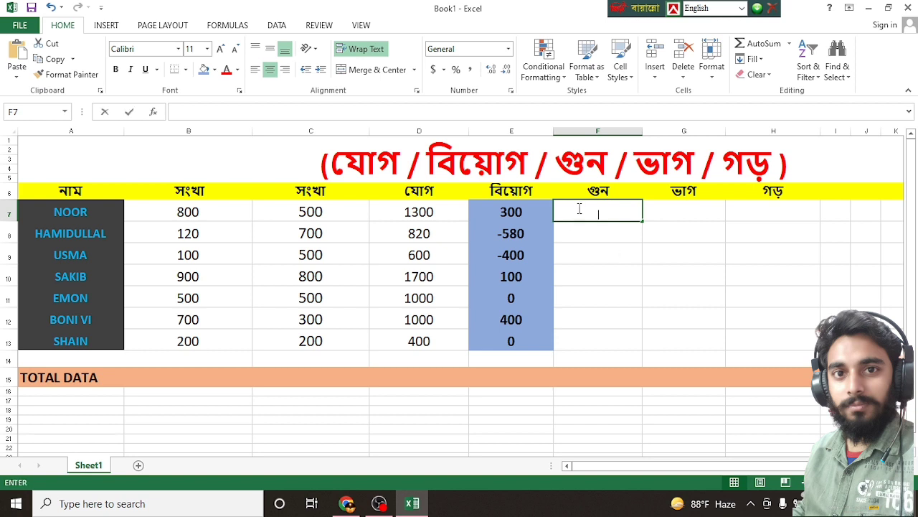
- Enter =B7*C7 in F7, correcting the mistyped C3 reference, to show 400000
{"action": "type", "text": "="}
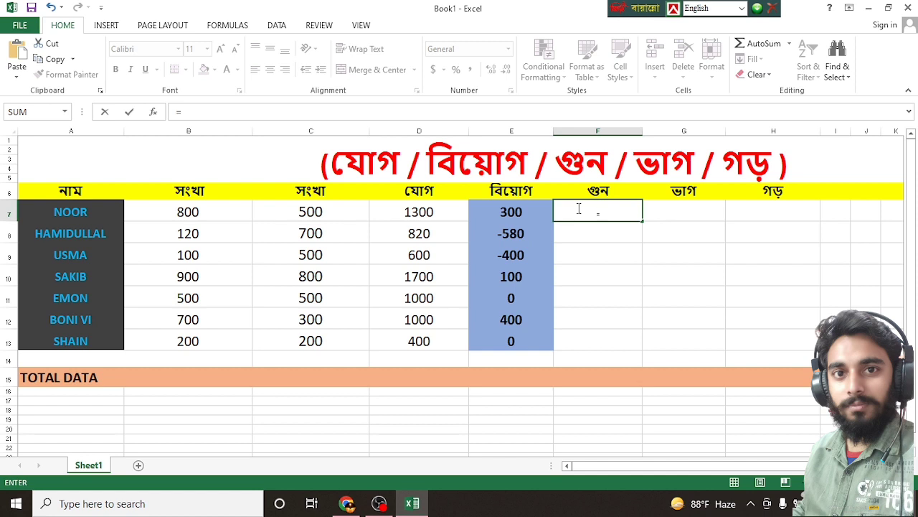
{"action": "type", "text": "B7"}
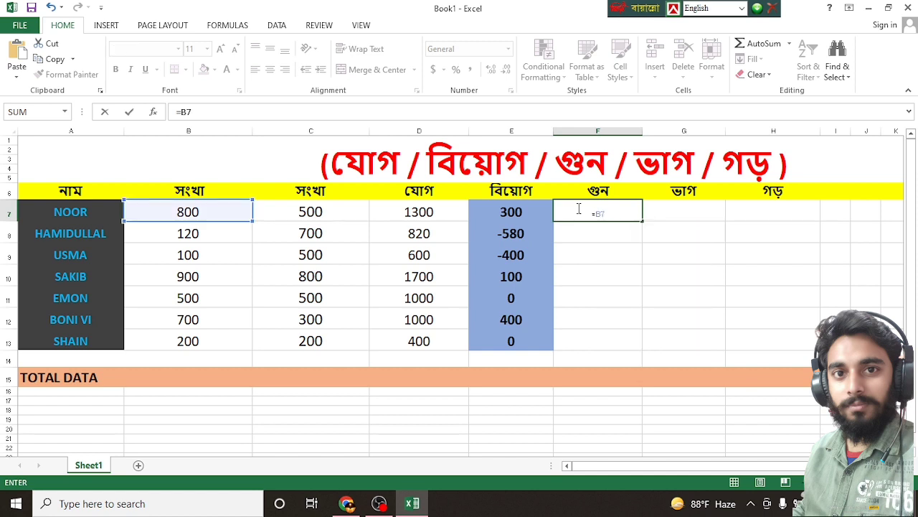
{"action": "type", "text": "*"}
{"action": "type", "text": "C"}
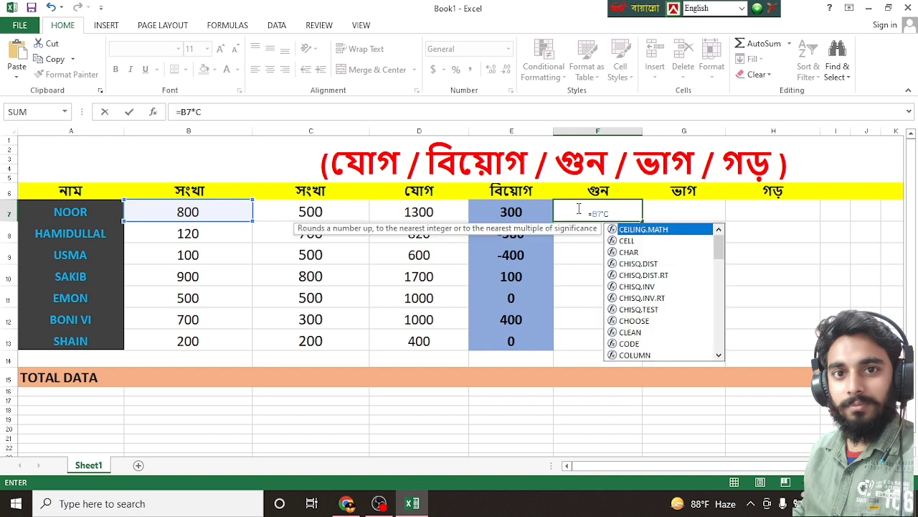
{"action": "type", "text": "3"}
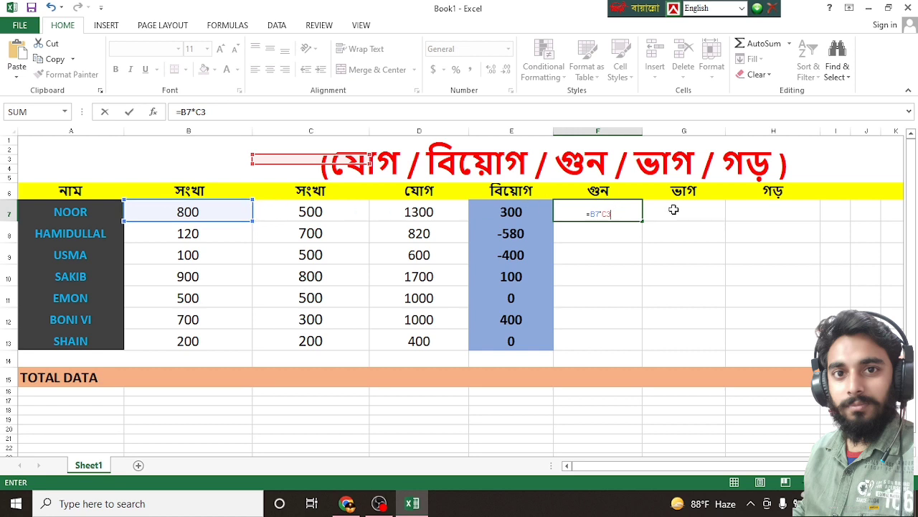
{"action": "key", "text": "BackSpace"}
{"action": "type", "text": "7"}
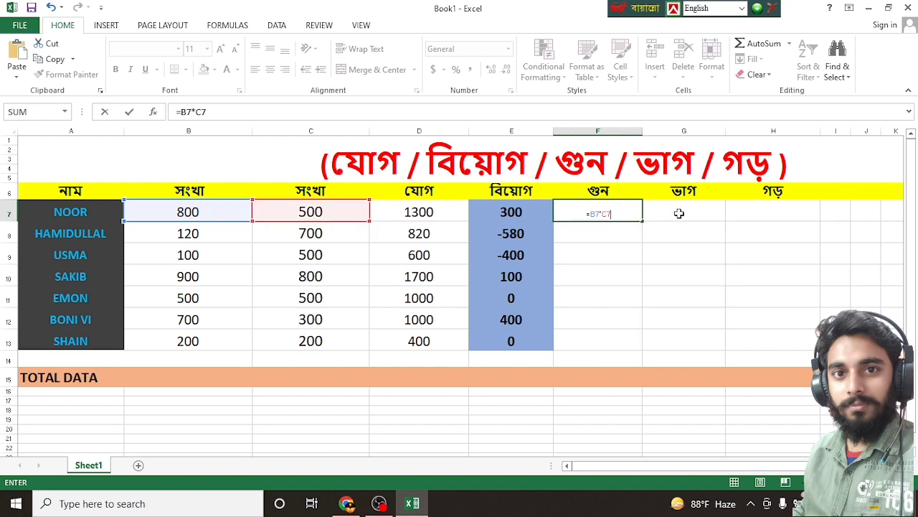
{"action": "key", "text": "Return"}
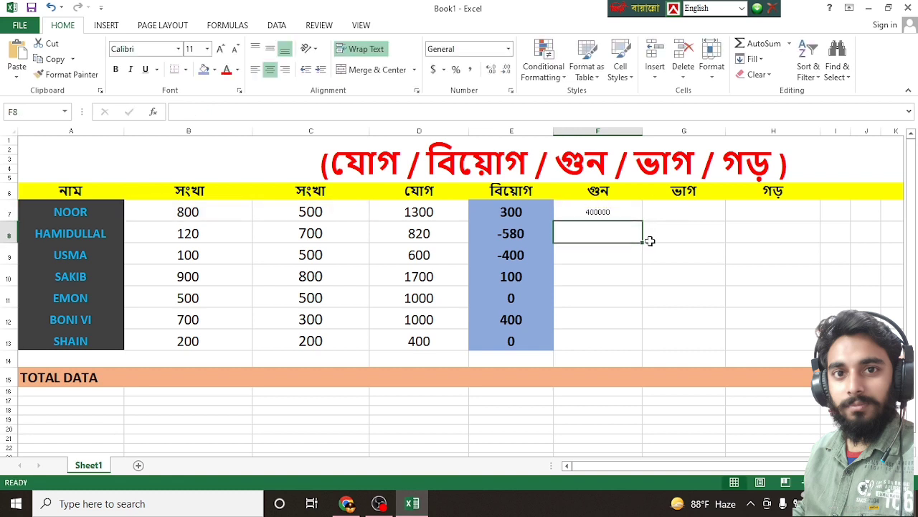
- Copy F7's product formula down to F13 and make the products bold
{"action": "left_click", "coordinate": [580, 208]}
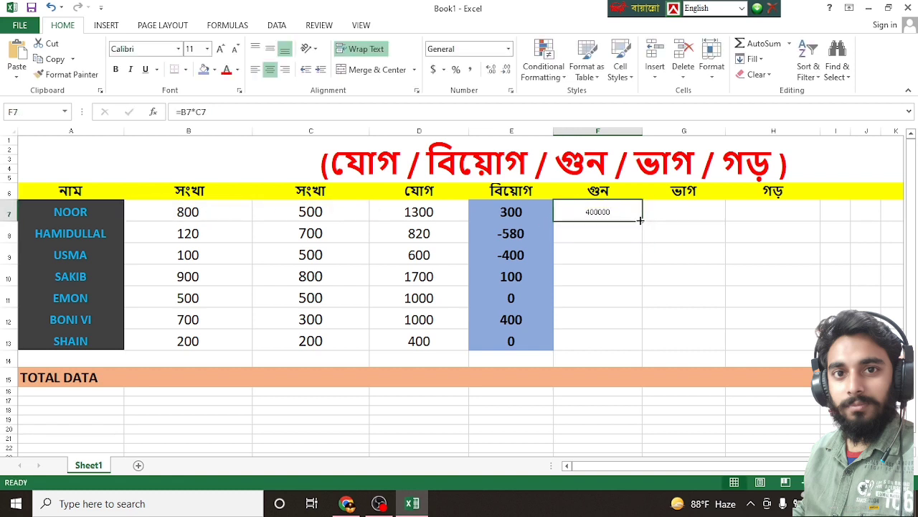
{"action": "mouse_move", "coordinate": [643, 218]}
{"action": "left_mouse_down"}
{"action": "mouse_move", "coordinate": [631, 263]}
{"action": "mouse_move", "coordinate": [637, 343]}
{"action": "left_mouse_up"}
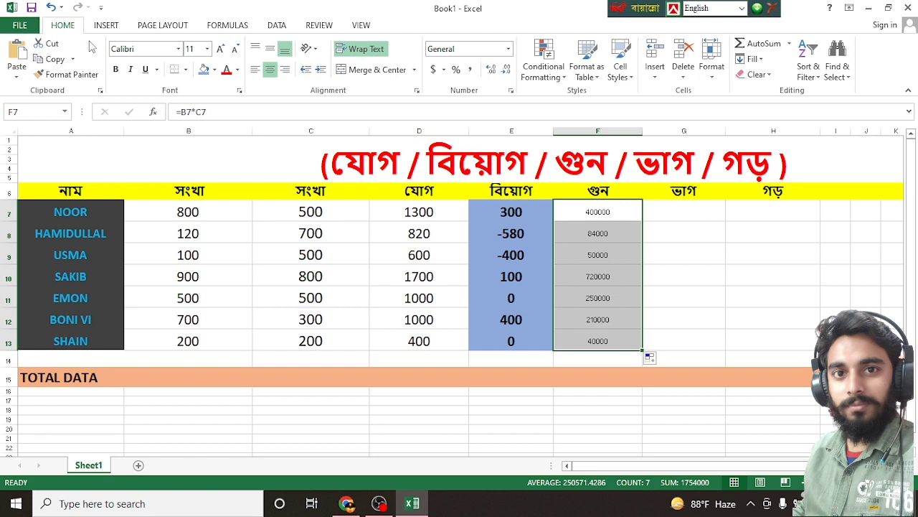
{"action": "left_click", "coordinate": [119, 68]}
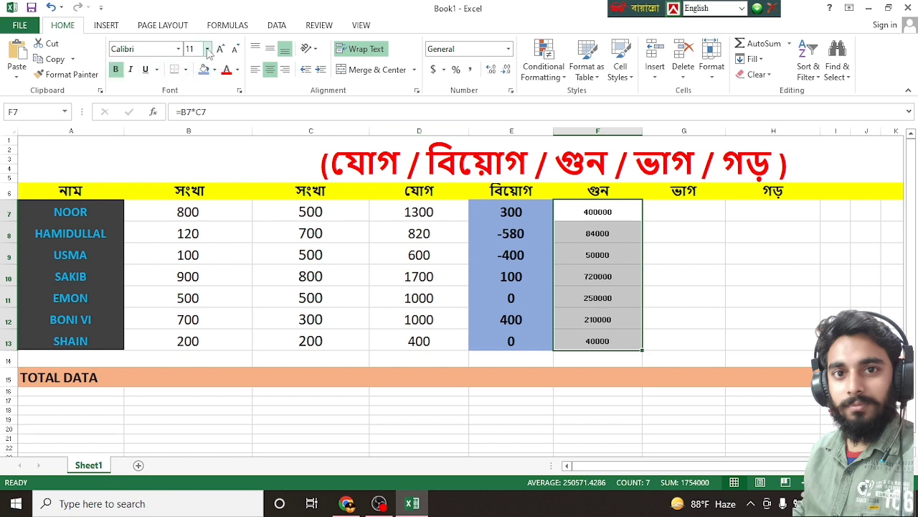
- Set F7:F13 to size 24 with light blue text, replacing an initial red choice
{"action": "left_click", "coordinate": [206, 49]}
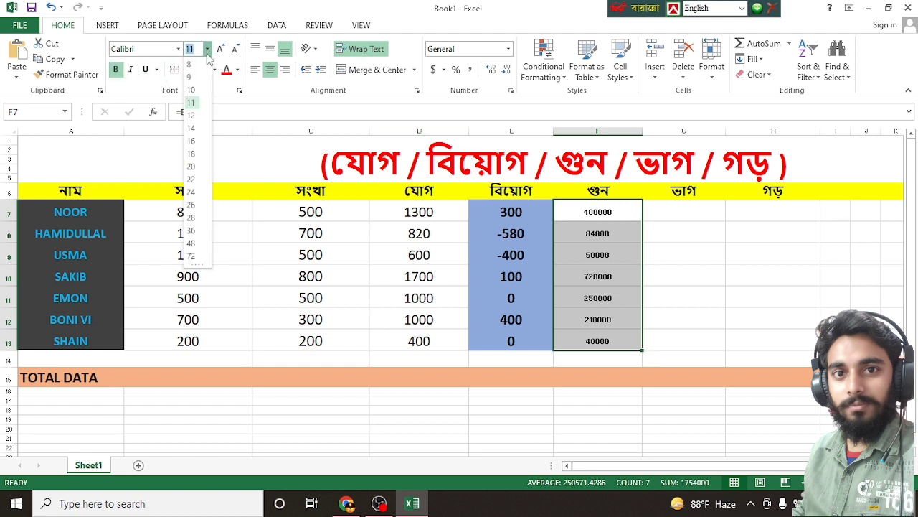
{"action": "left_click", "coordinate": [192, 193]}
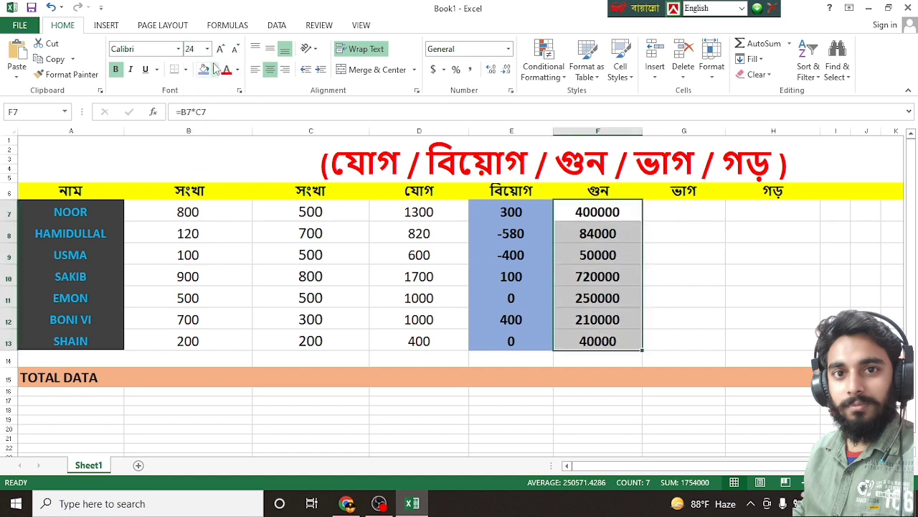
{"action": "left_click", "coordinate": [238, 69]}
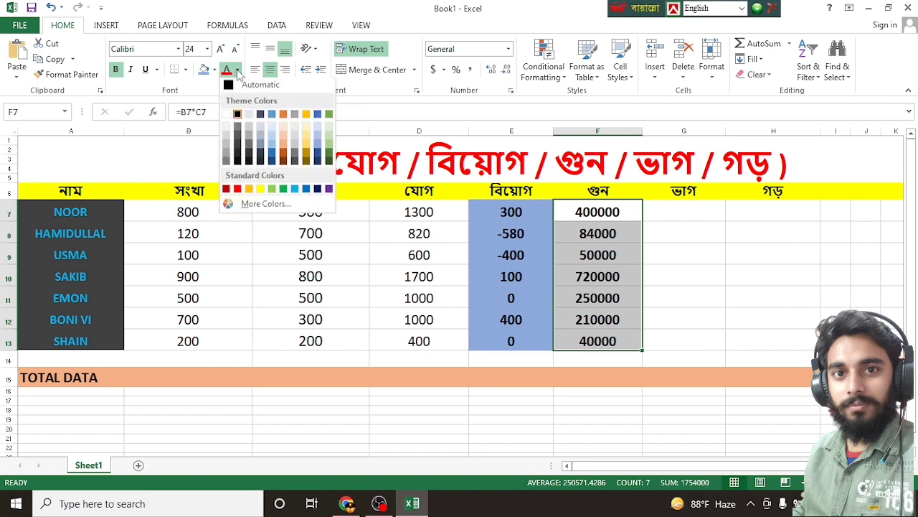
{"action": "left_click", "coordinate": [237, 191]}
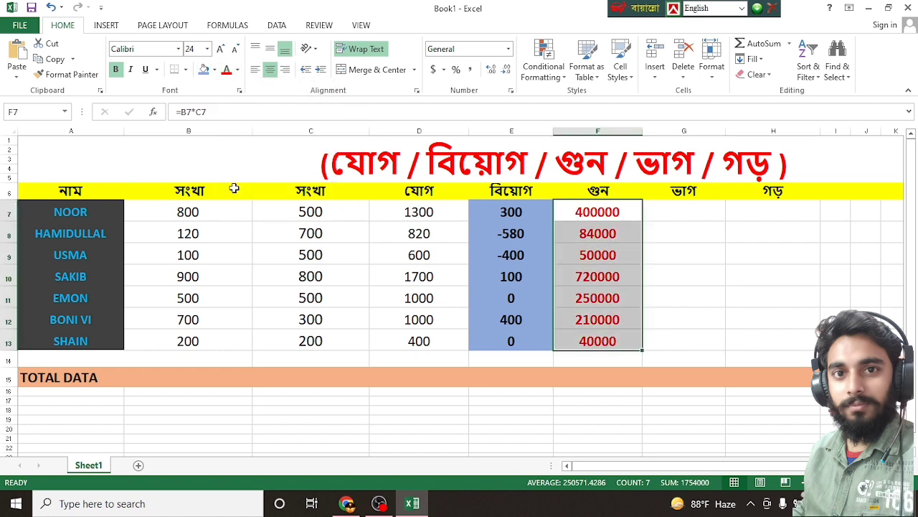
{"action": "left_click", "coordinate": [237, 70]}
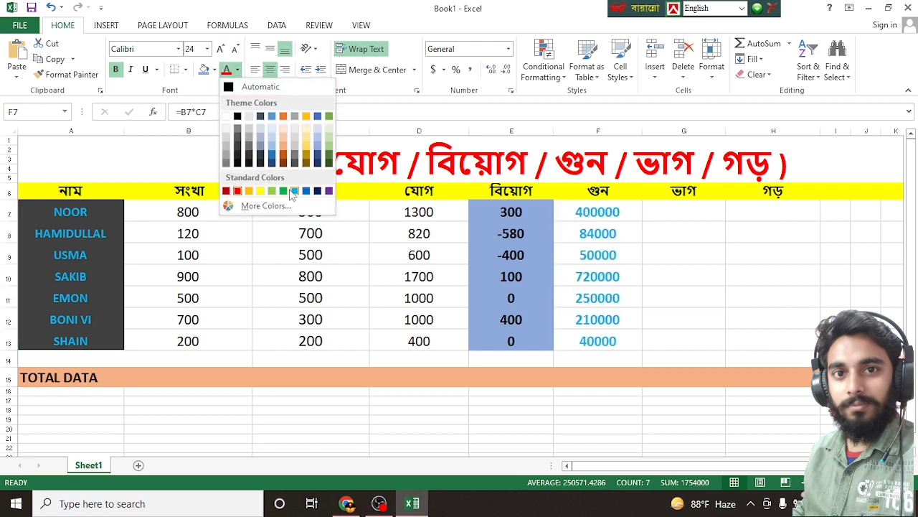
{"action": "left_click", "coordinate": [292, 190]}
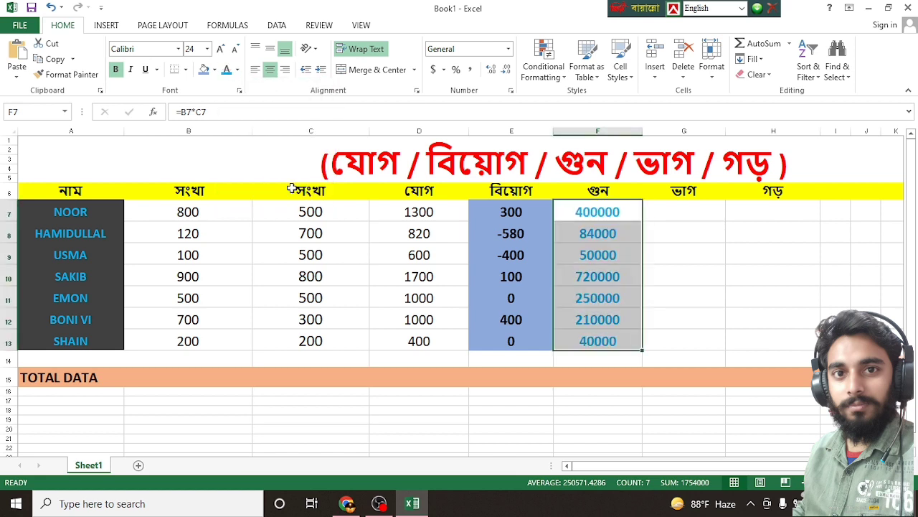
{"action": "left_click", "coordinate": [675, 205]}
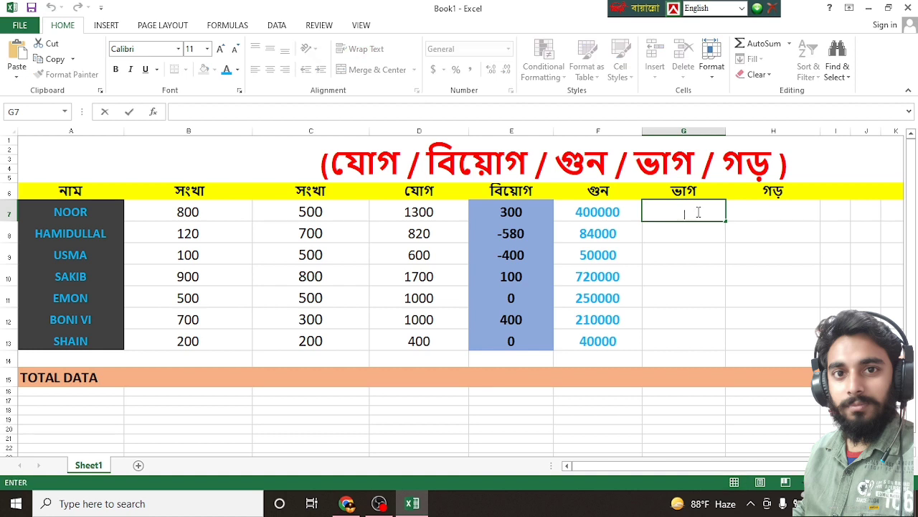
- Enter =B7/C7 in G7, fixing typing slips, so it shows 1.6
{"action": "type", "text": "="}
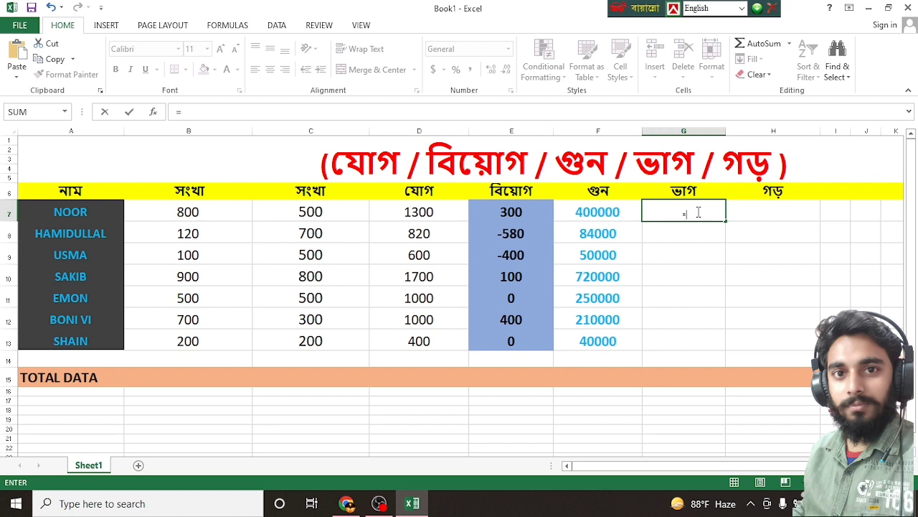
{"action": "type", "text": "7"}
{"action": "key", "text": "BackSpace"}
{"action": "type", "text": "B"}
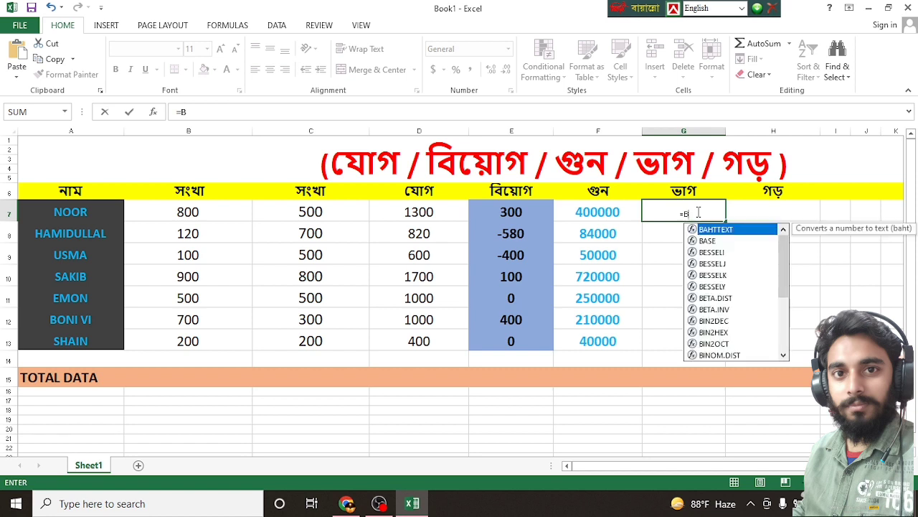
{"action": "type", "text": "7"}
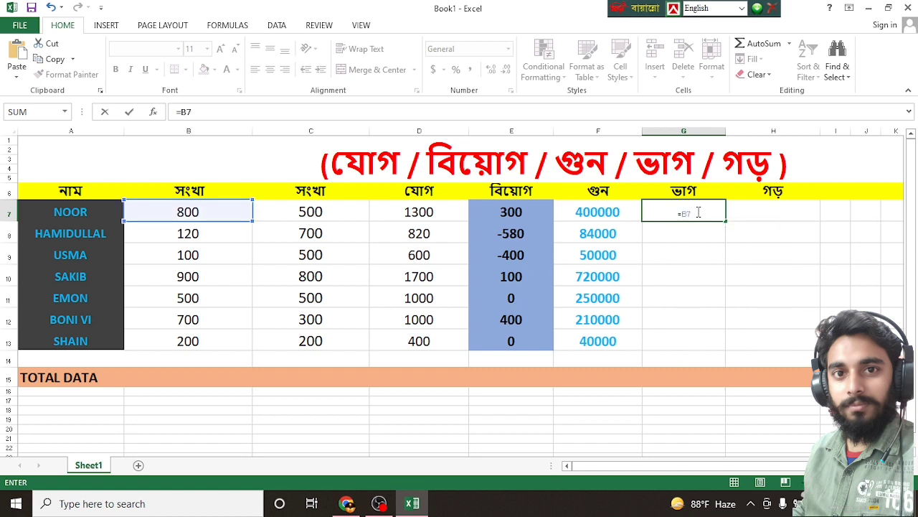
{"action": "type", "text": "?"}
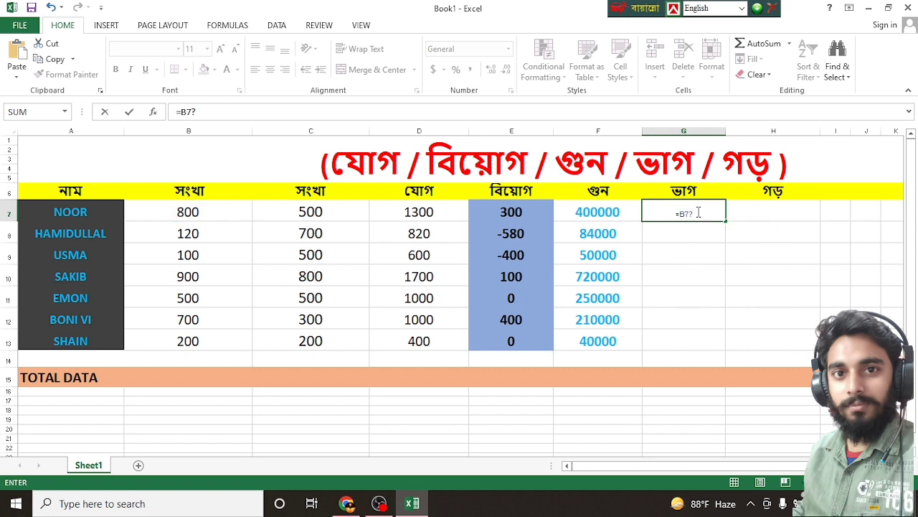
{"action": "key", "text": "BackSpace"}
{"action": "type", "text": "/"}
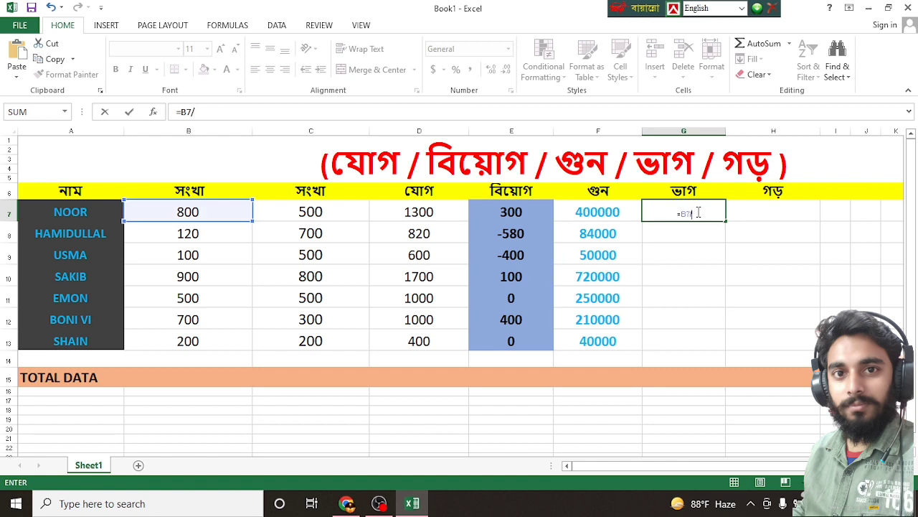
{"action": "type", "text": "C"}
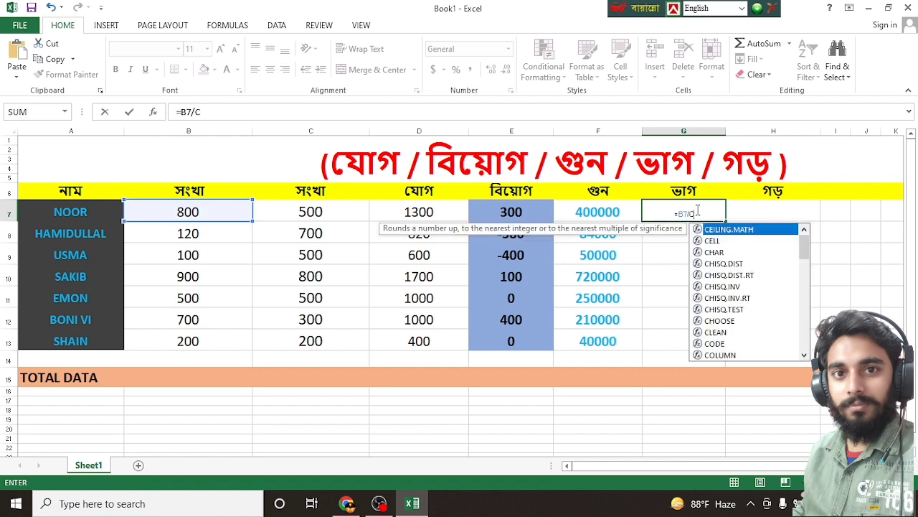
{"action": "type", "text": "7"}
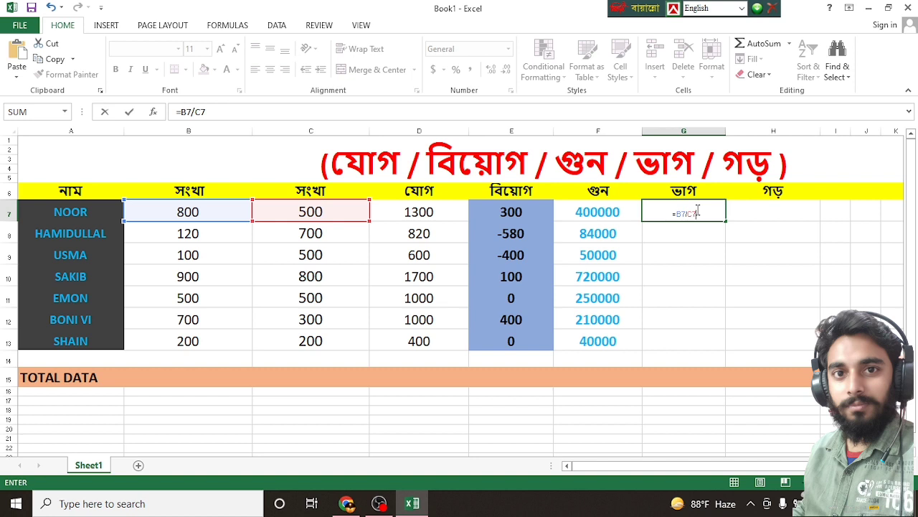
{"action": "key", "text": "Return"}
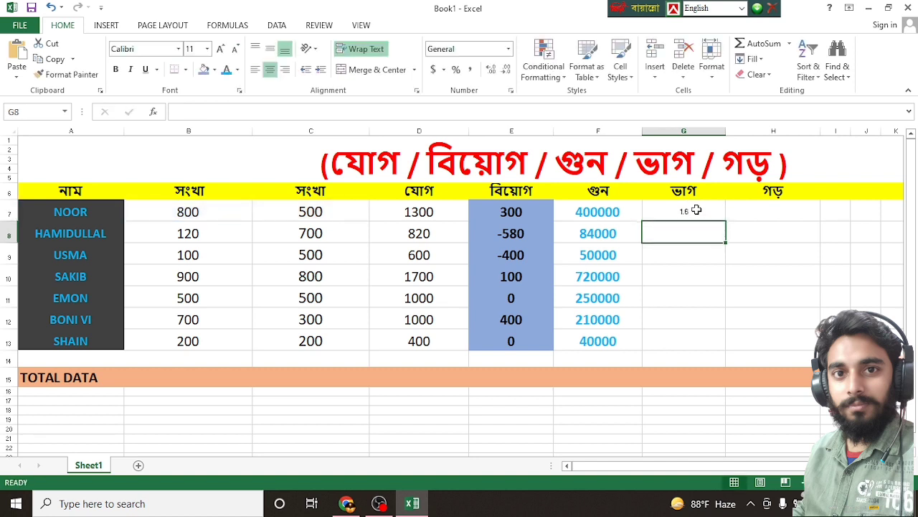
- Fill G7's =B7/C7 formula down to G13
{"action": "left_click", "coordinate": [655, 211]}
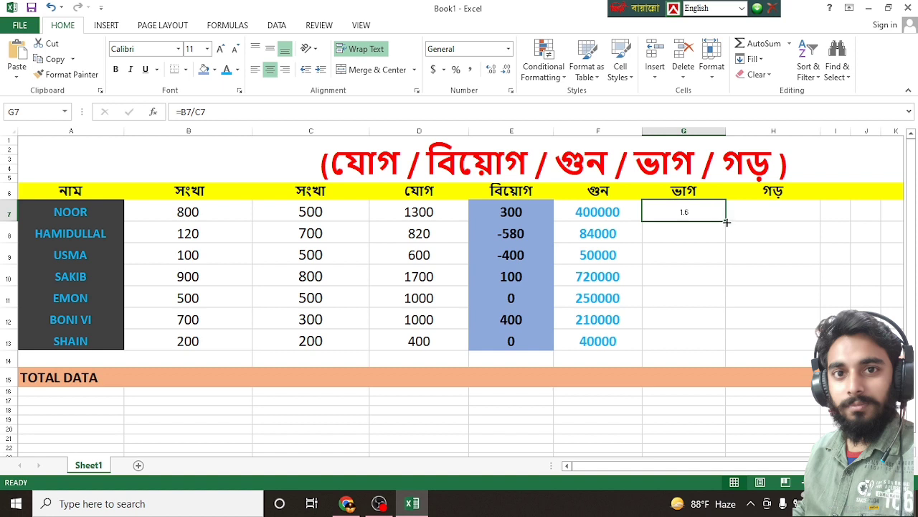
{"action": "left_click_drag", "start_coordinate": [727, 225], "coordinate": [727, 345]}
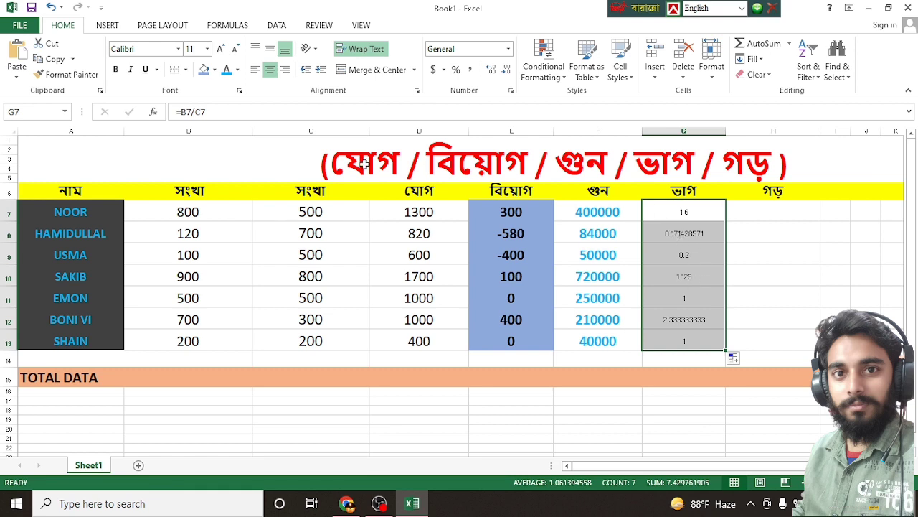
- Format the quotients in G7:G13 as bold, size 26, on an orange fill
{"action": "left_click", "coordinate": [116, 69]}
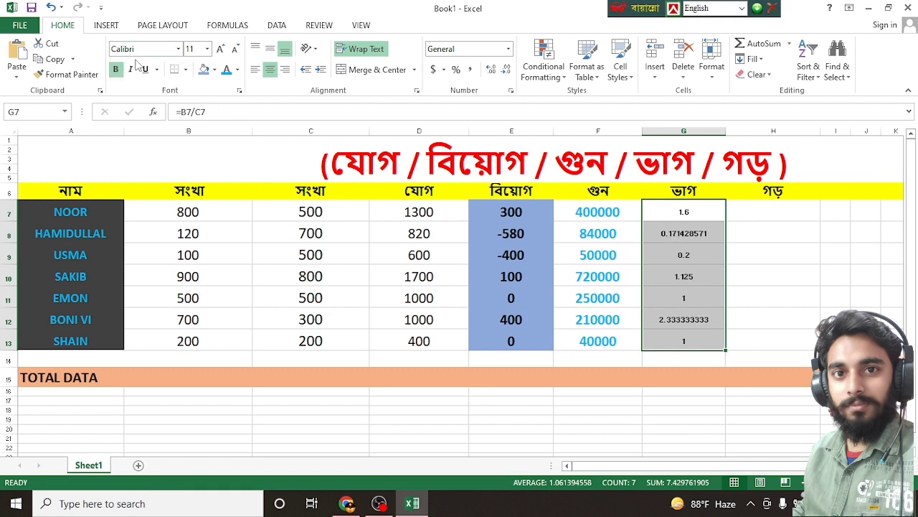
{"action": "left_click", "coordinate": [207, 48]}
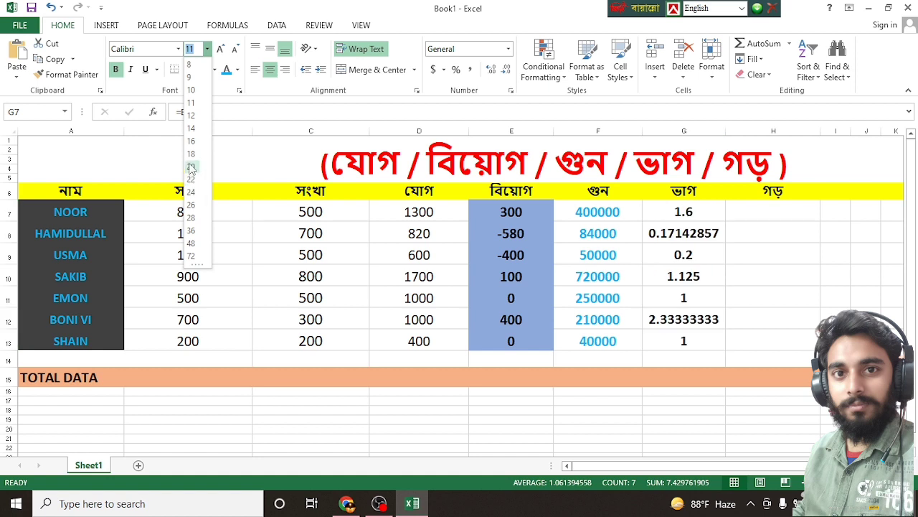
{"action": "left_click", "coordinate": [192, 205]}
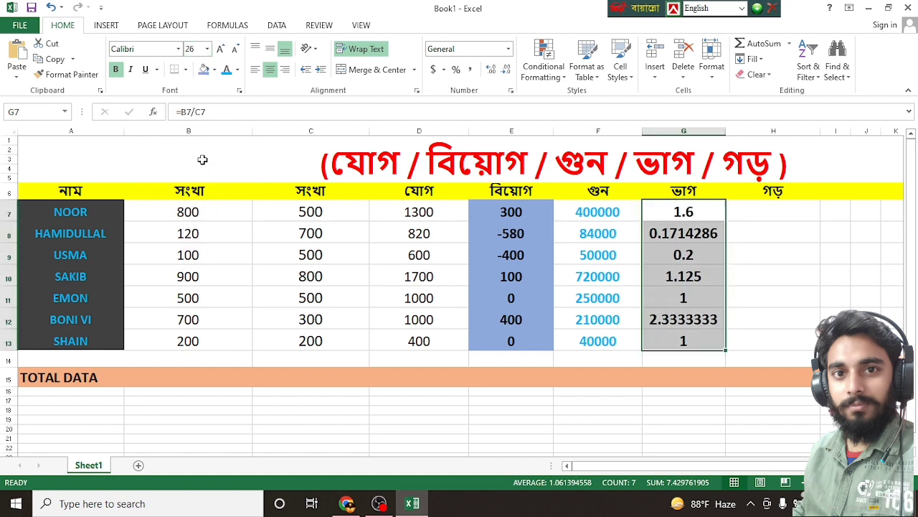
{"action": "left_click", "coordinate": [214, 71]}
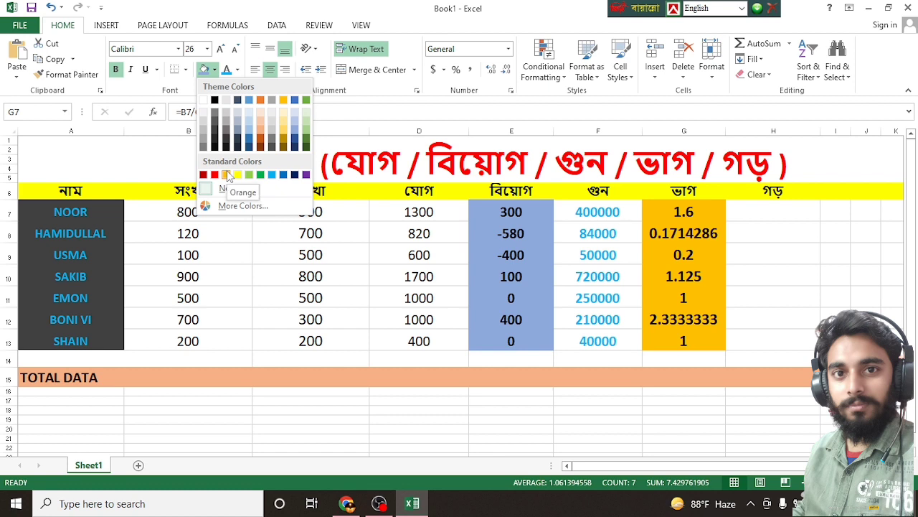
{"action": "left_click", "coordinate": [226, 175]}
{"action": "left_click", "coordinate": [785, 209]}
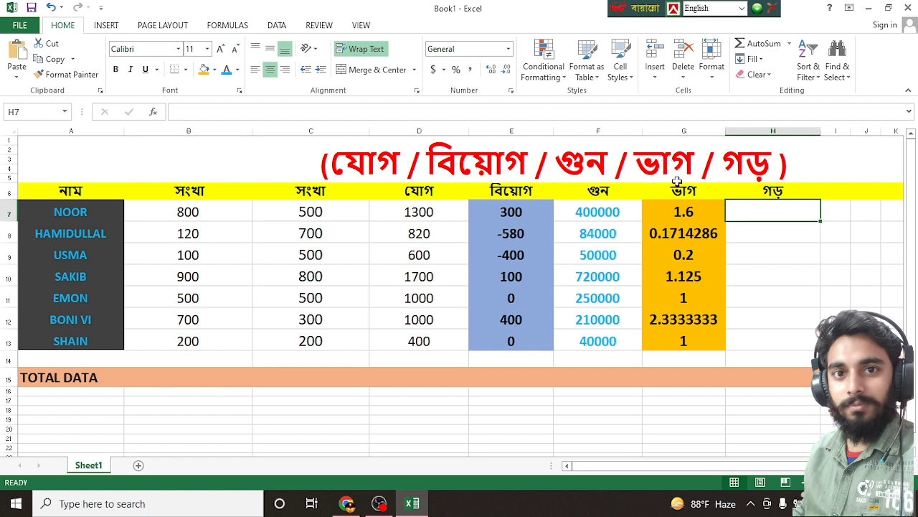
- Enter =AVERAGE(B7:C7) in H7 so it shows 650
{"action": "double_click", "coordinate": [748, 213]}
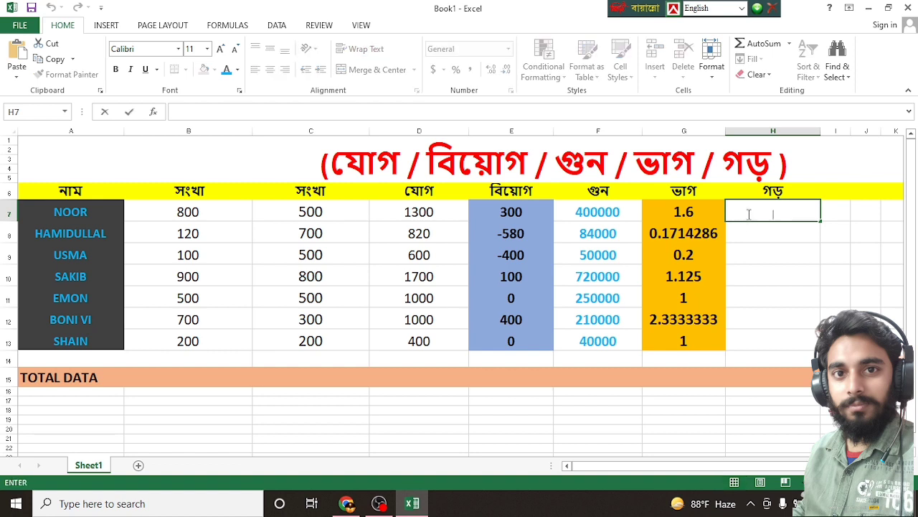
{"action": "type", "text": "="}
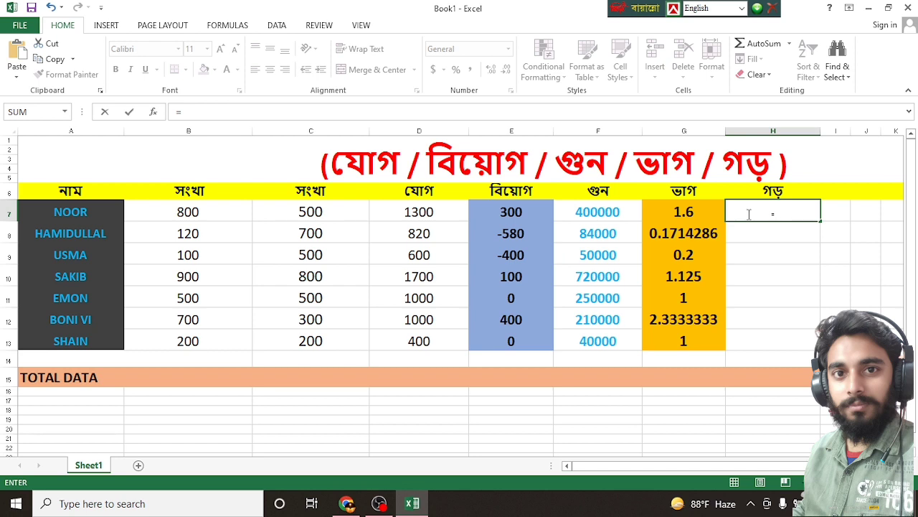
{"action": "type", "text": "A"}
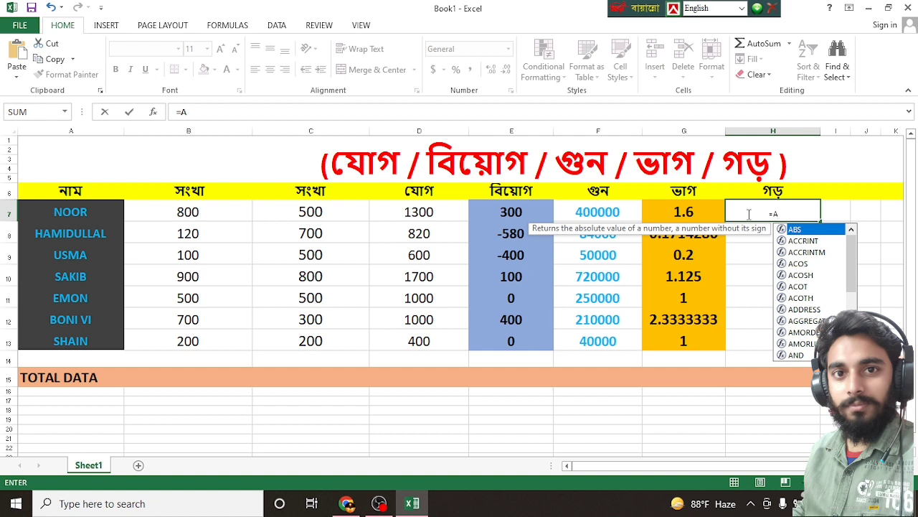
{"action": "type", "text": "V"}
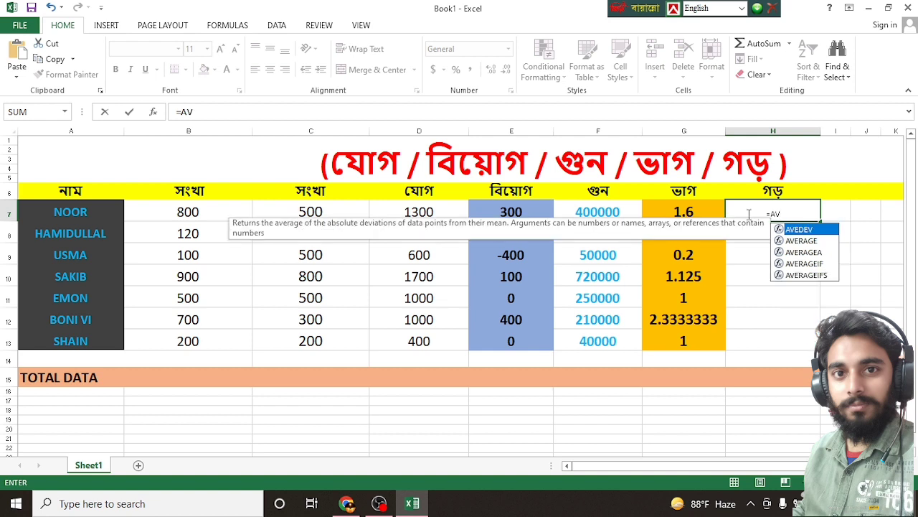
{"action": "type", "text": "ER"}
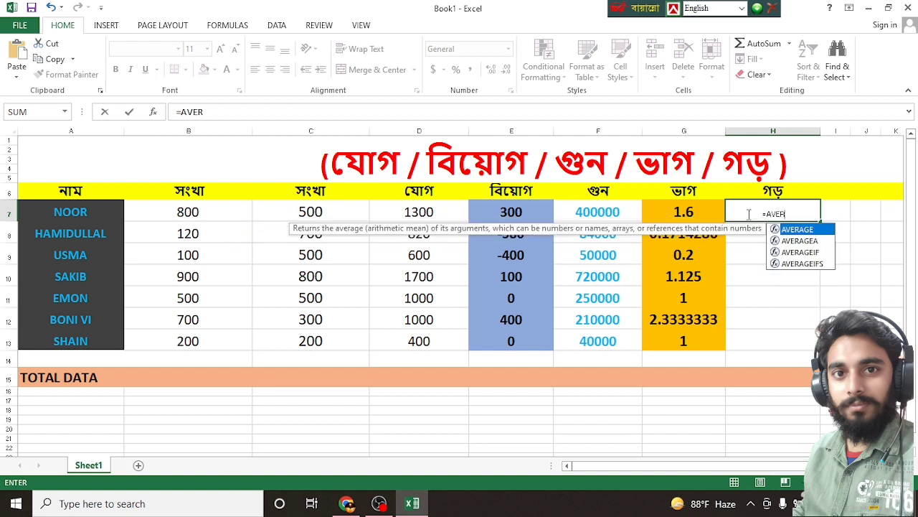
{"action": "type", "text": "A"}
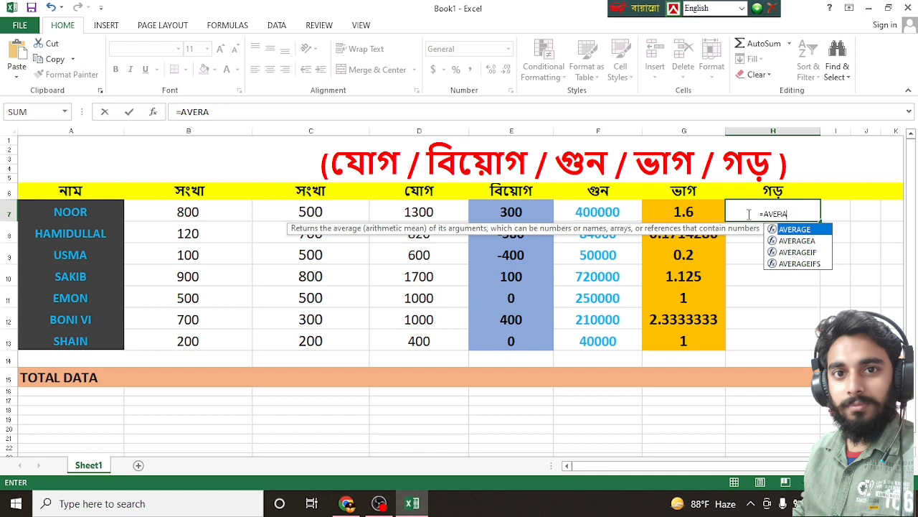
{"action": "type", "text": "G"}
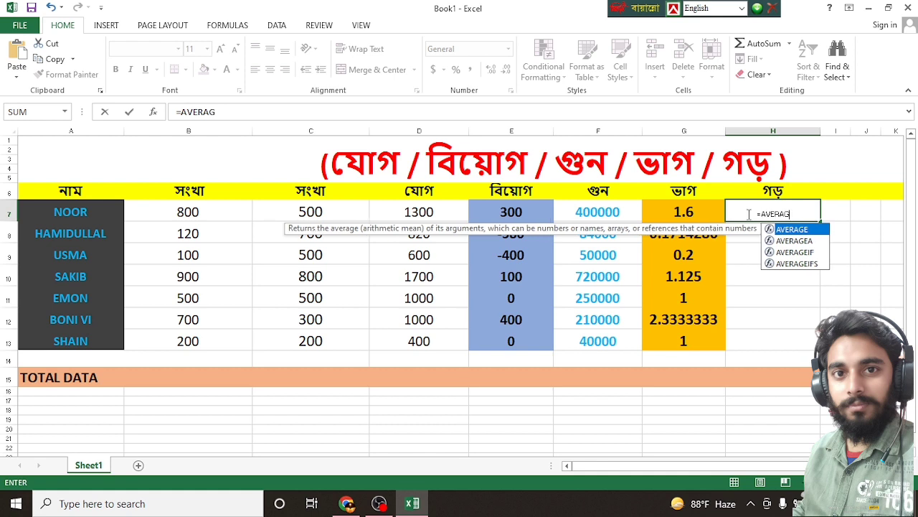
{"action": "type", "text": "E"}
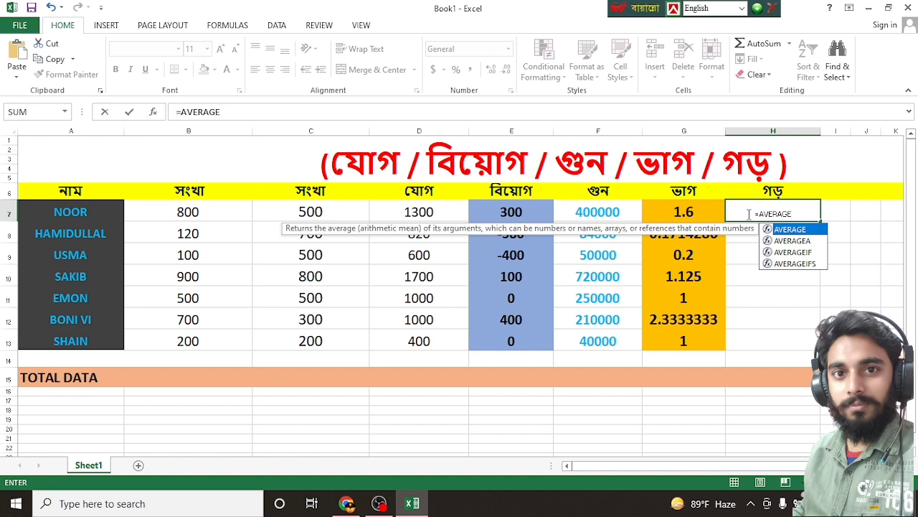
{"action": "type", "text": "("}
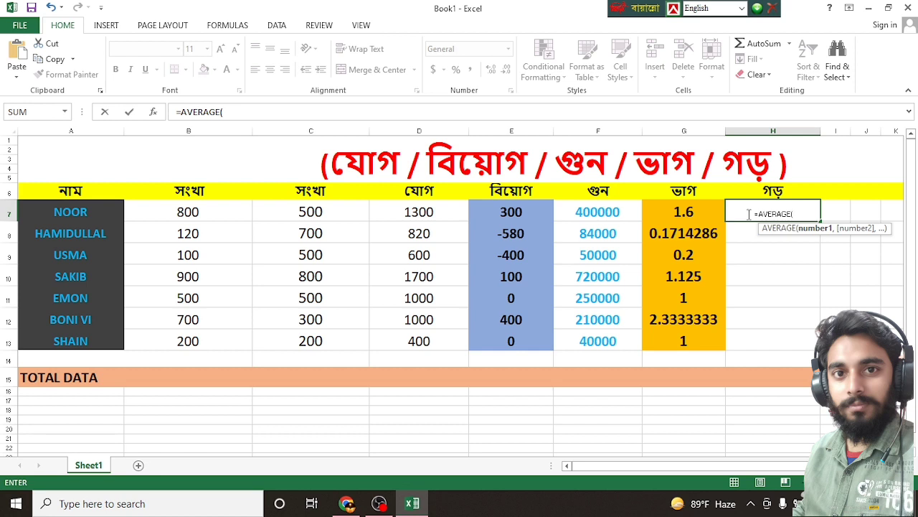
{"action": "type", "text": "B"}
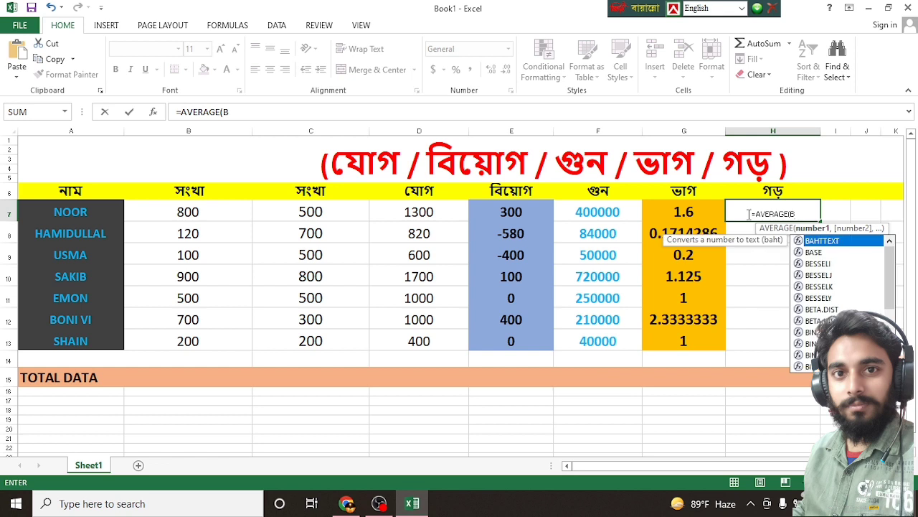
{"action": "type", "text": "7"}
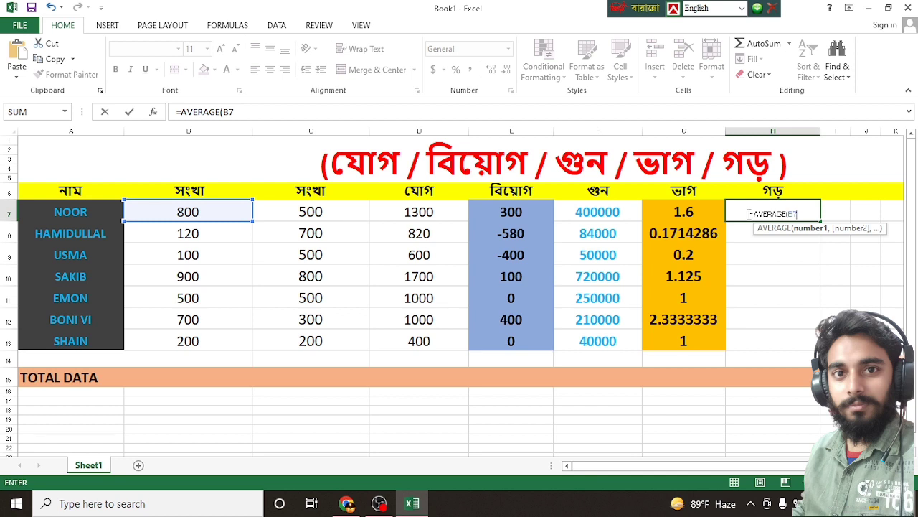
{"action": "type", "text": ":"}
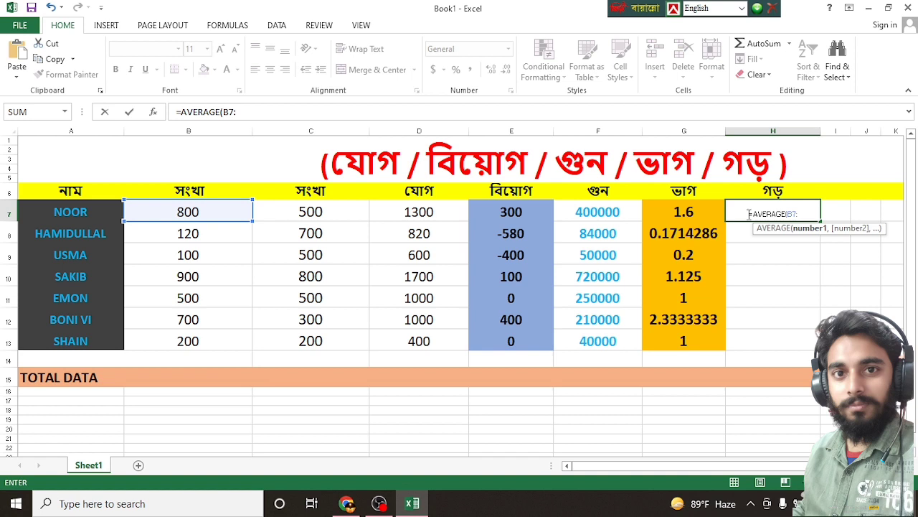
{"action": "type", "text": "C7"}
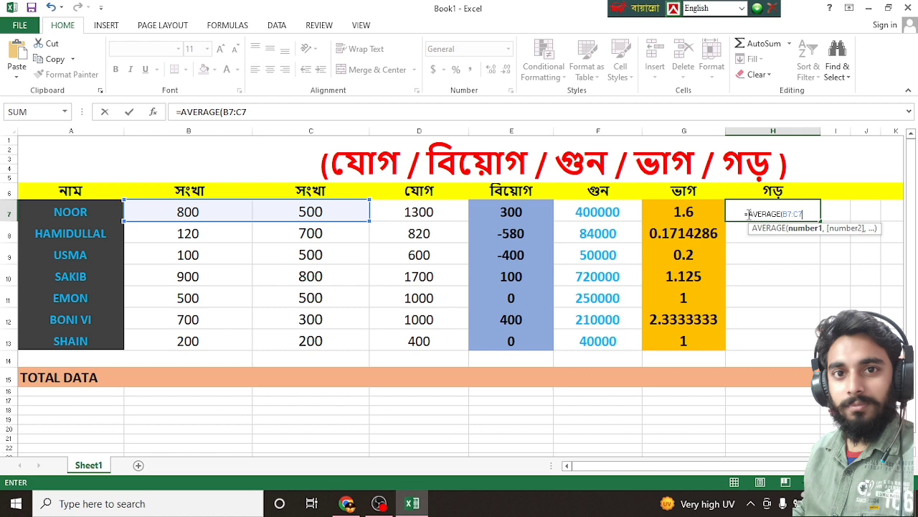
{"action": "type", "text": ")"}
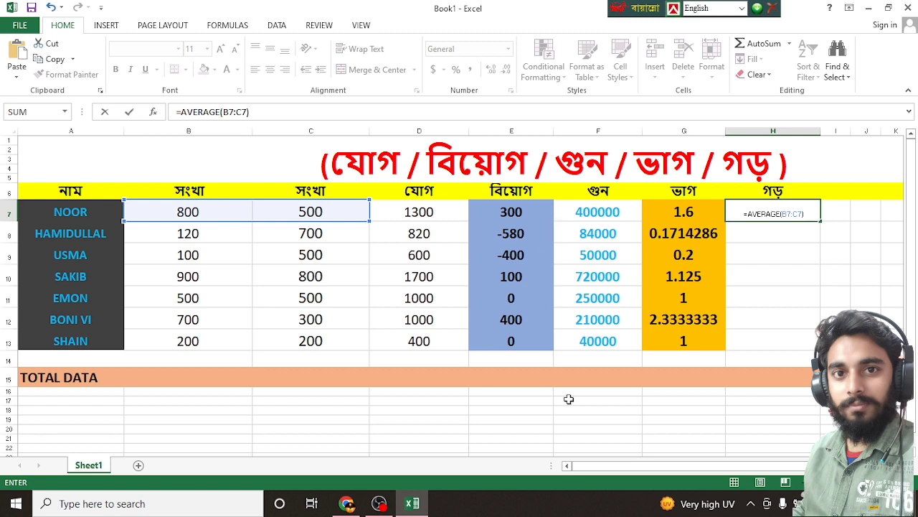
{"action": "key", "text": "Return"}
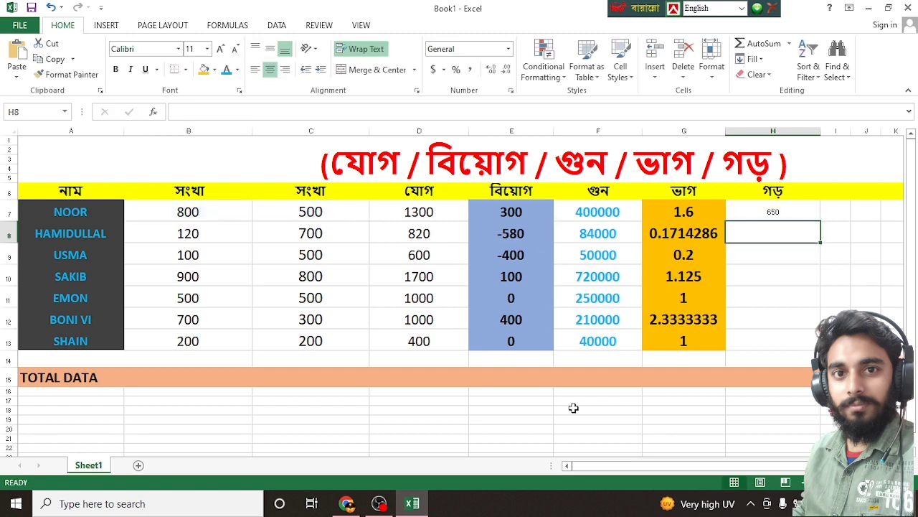
- Fill the H7 average formula down to H13 and make the averages bold, size 24
{"action": "left_click", "coordinate": [740, 213]}
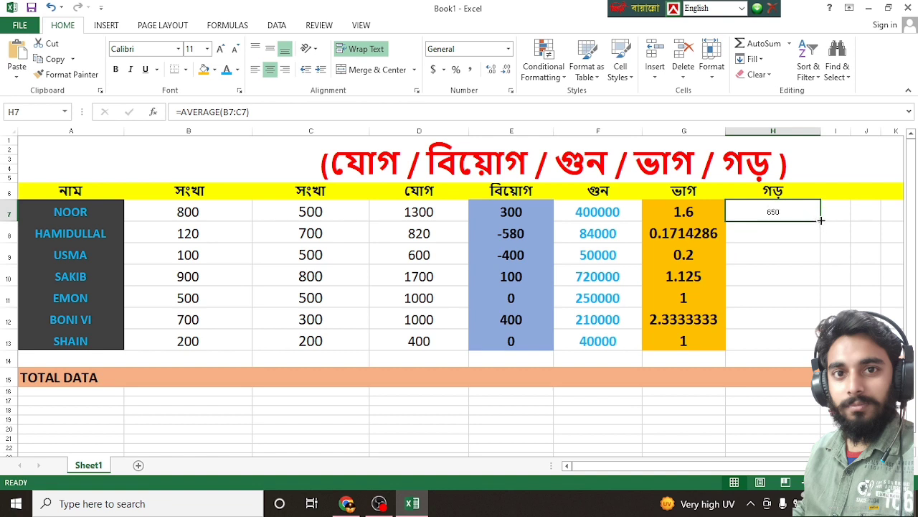
{"action": "left_click_drag", "start_coordinate": [821, 220], "coordinate": [822, 348]}
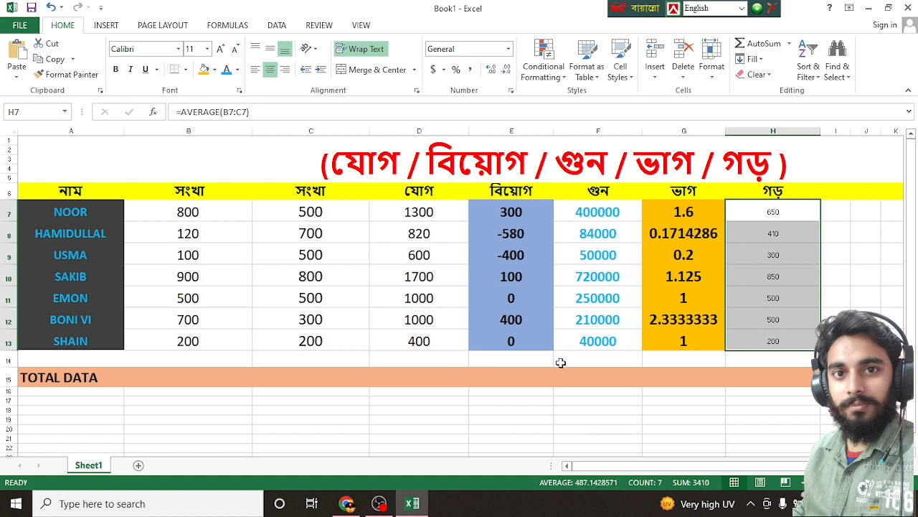
{"action": "left_click", "coordinate": [116, 70]}
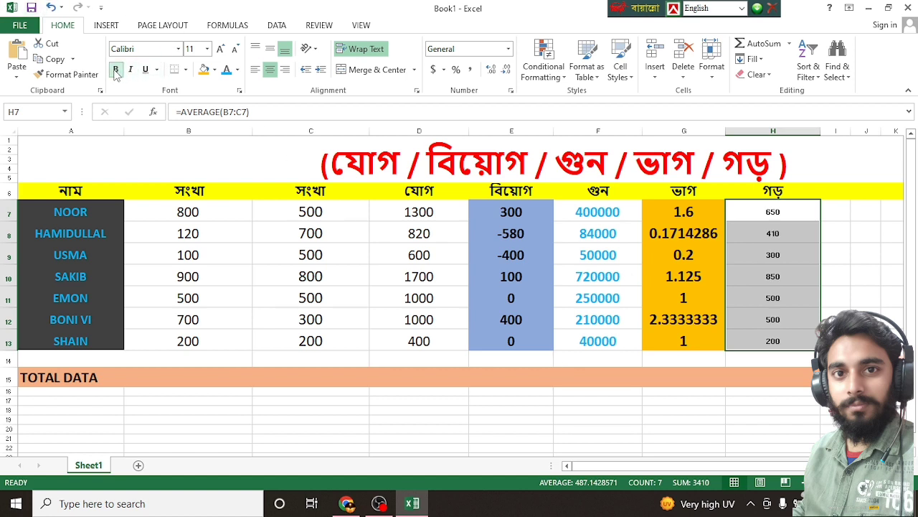
{"action": "left_click", "coordinate": [206, 49]}
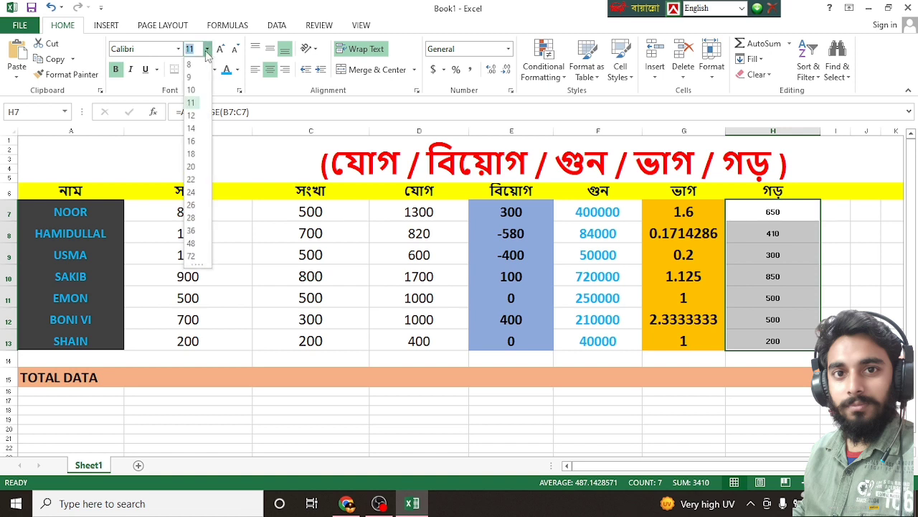
{"action": "left_click", "coordinate": [192, 192]}
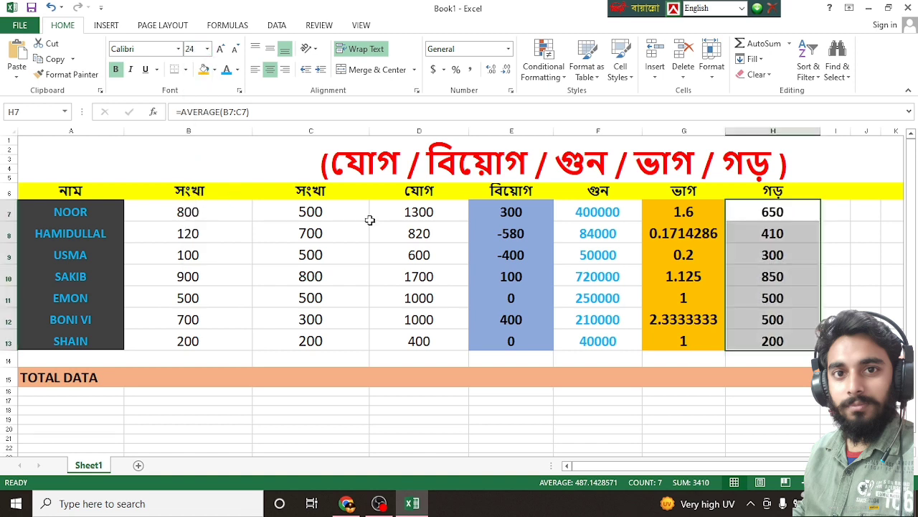
- Give the average cells a purple fill with white font colour
{"action": "left_click", "coordinate": [215, 69]}
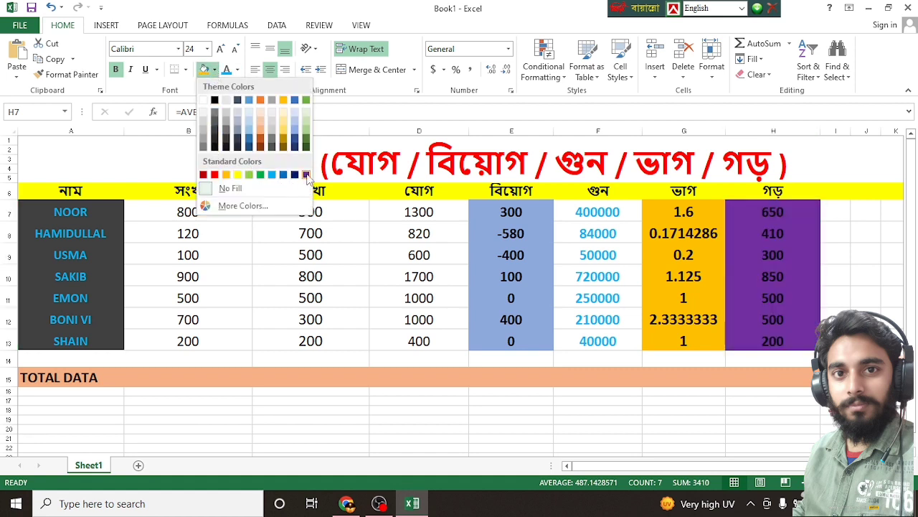
{"action": "left_click", "coordinate": [306, 175]}
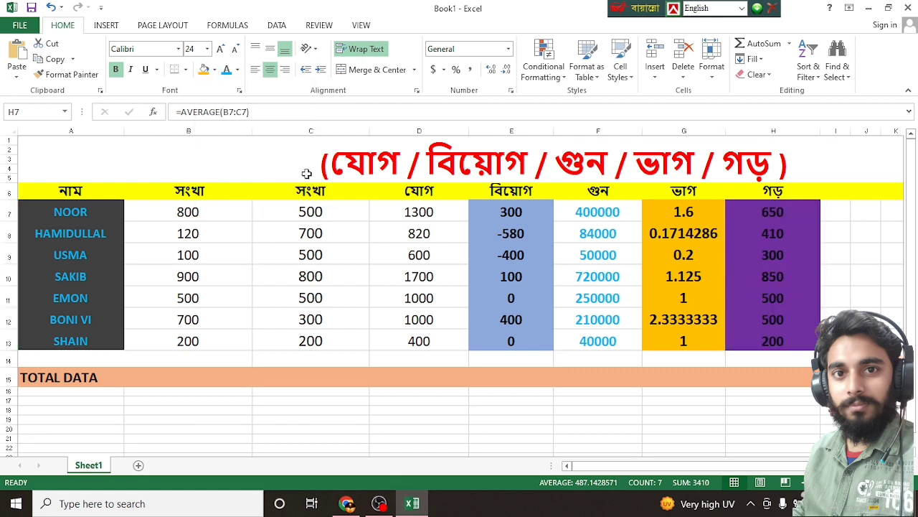
{"action": "left_click", "coordinate": [238, 69]}
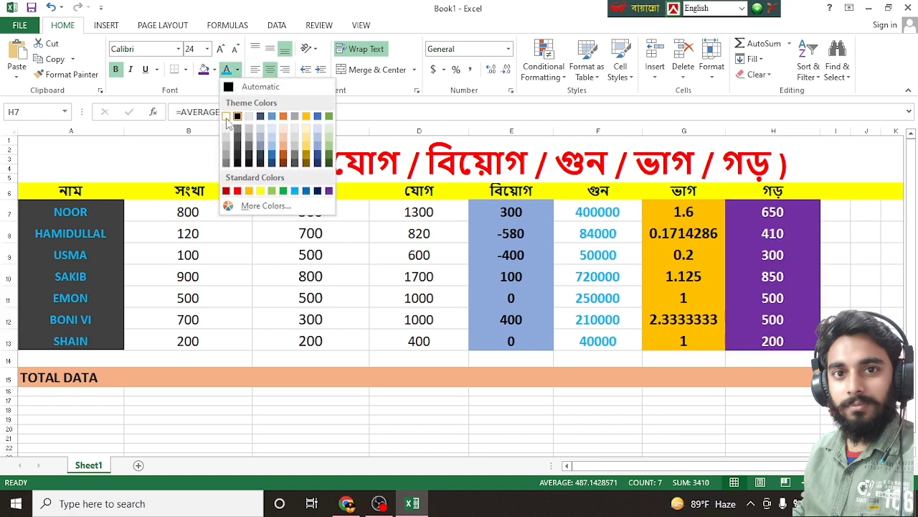
{"action": "left_click", "coordinate": [226, 117]}
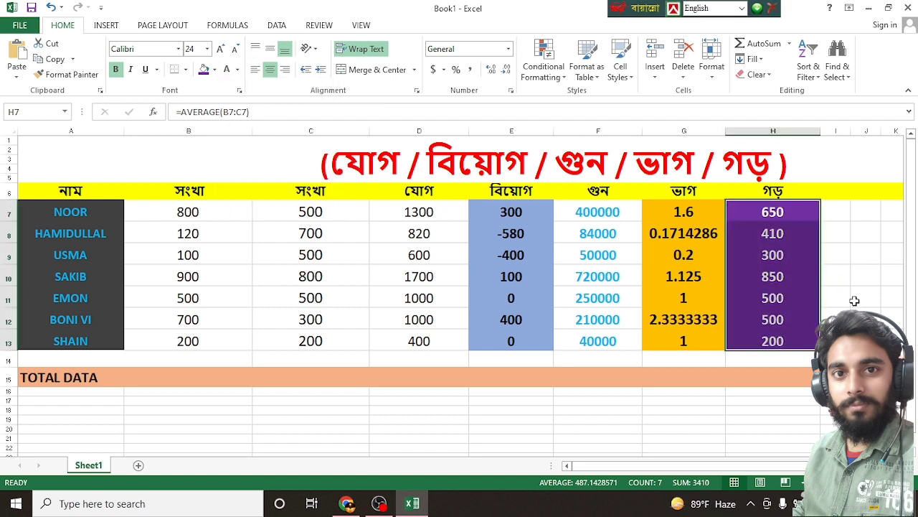
{"action": "left_click", "coordinate": [838, 212]}
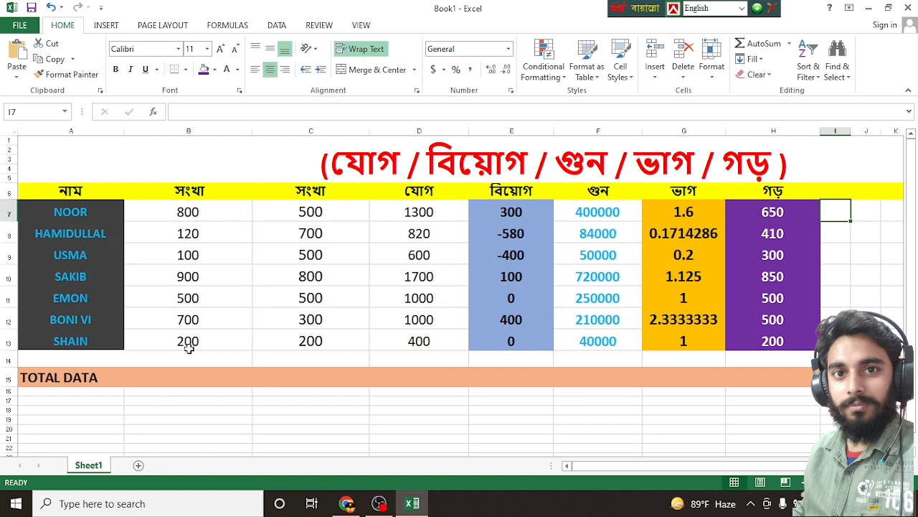
- Enter =SUM(B7:B13) in B15 so the TOTAL DATA row shows 3320
{"action": "left_click", "coordinate": [204, 380]}
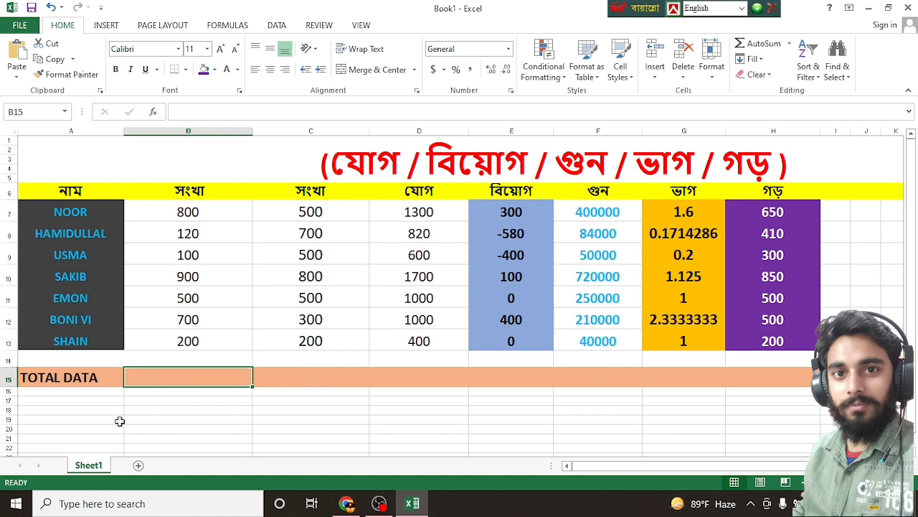
{"action": "double_click", "coordinate": [171, 373]}
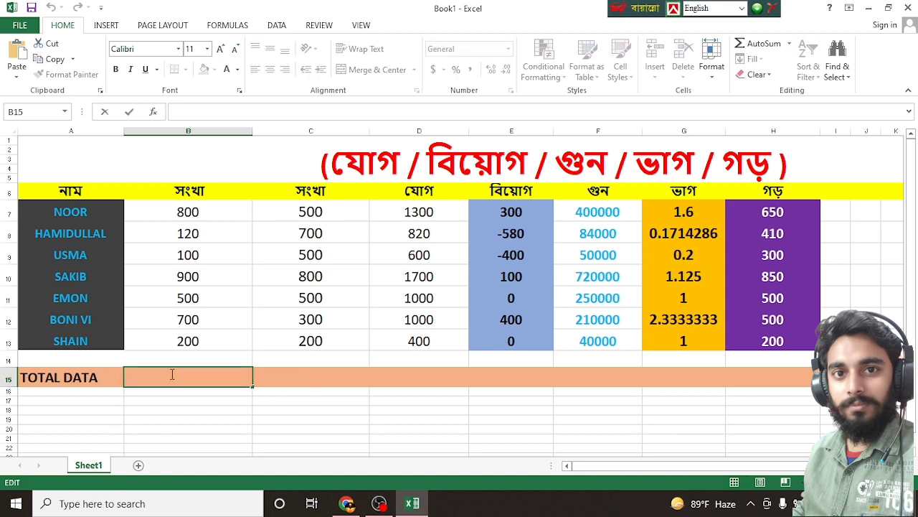
{"action": "type", "text": "="}
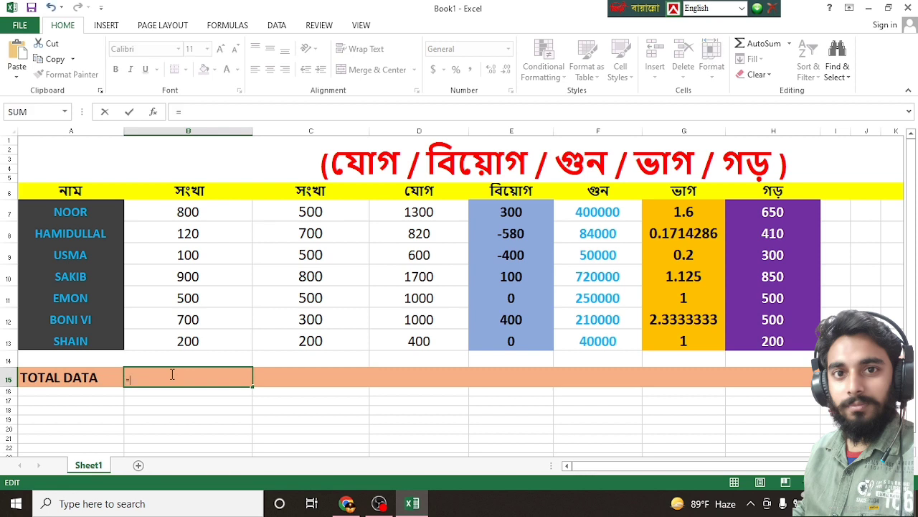
{"action": "type", "text": "SUM"}
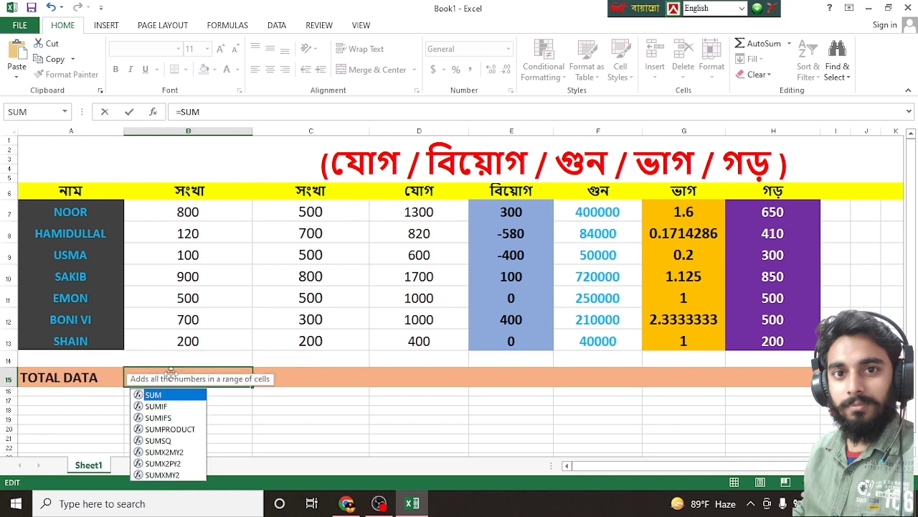
{"action": "type", "text": "("}
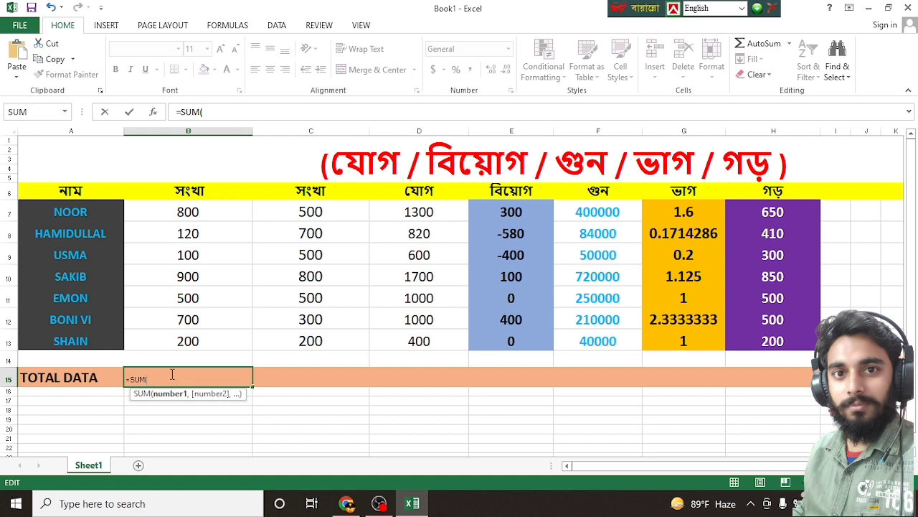
{"action": "type", "text": "B7:13"}
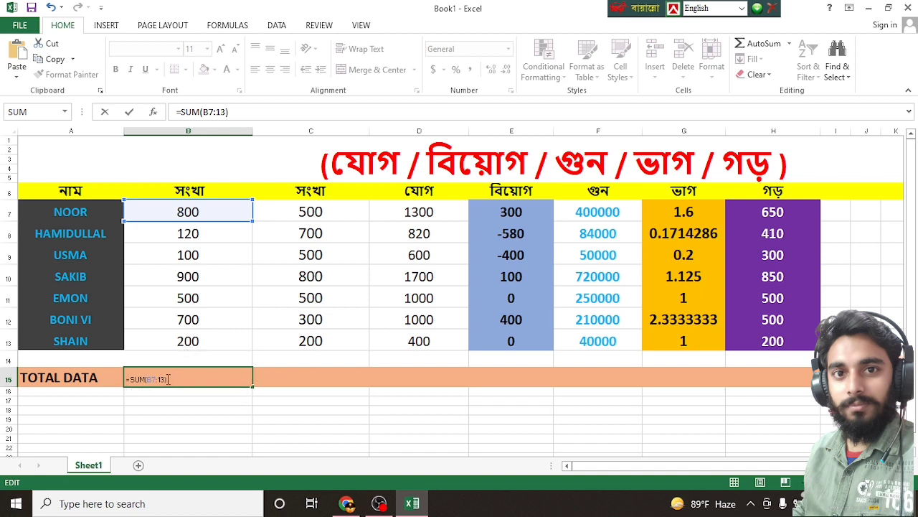
{"action": "left_click", "coordinate": [166, 378]}
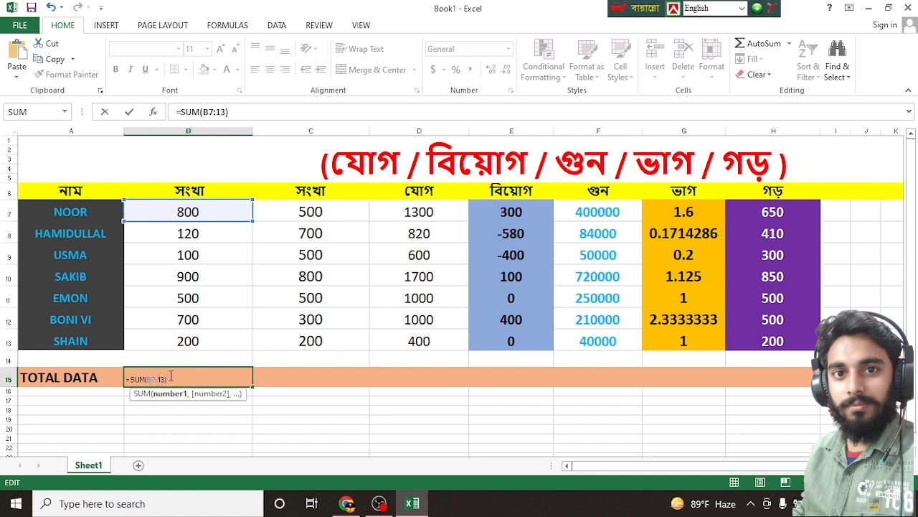
{"action": "type", "text": "B"}
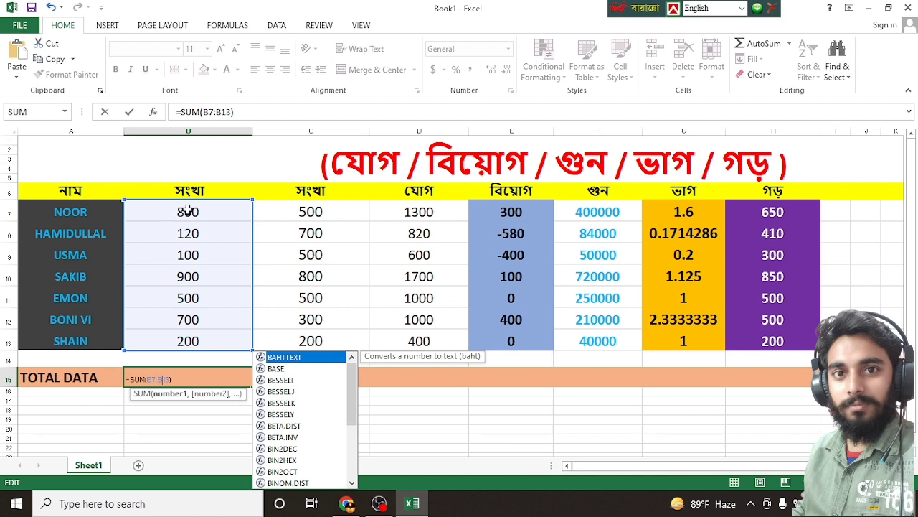
{"action": "left_click", "coordinate": [179, 381]}
{"action": "left_click", "coordinate": [178, 381]}
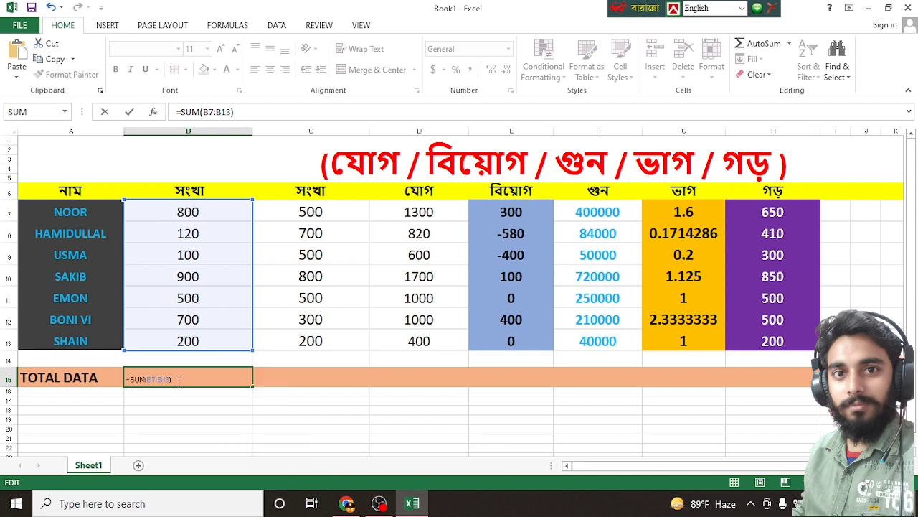
{"action": "key", "text": "Return"}
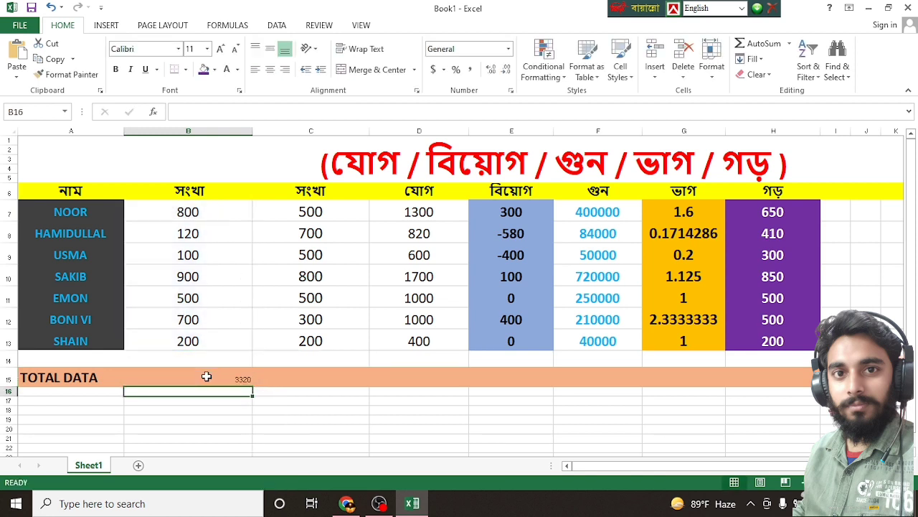
- Format the B15 total as bold, font size 28, centre-aligned
{"action": "left_click", "coordinate": [175, 375]}
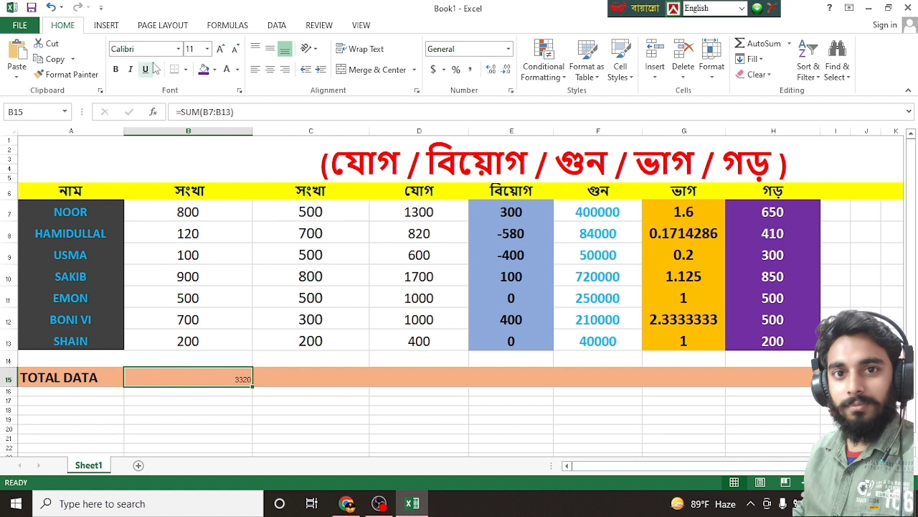
{"action": "left_click", "coordinate": [115, 70]}
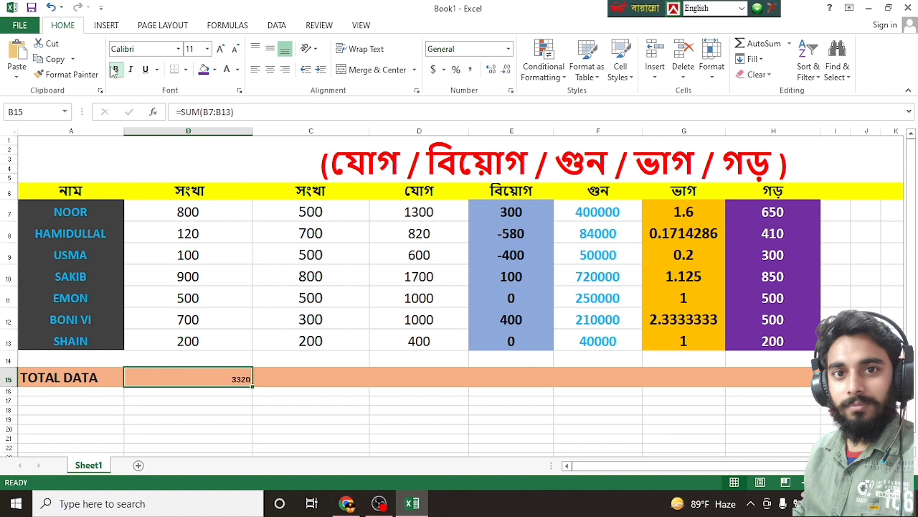
{"action": "left_click", "coordinate": [206, 49]}
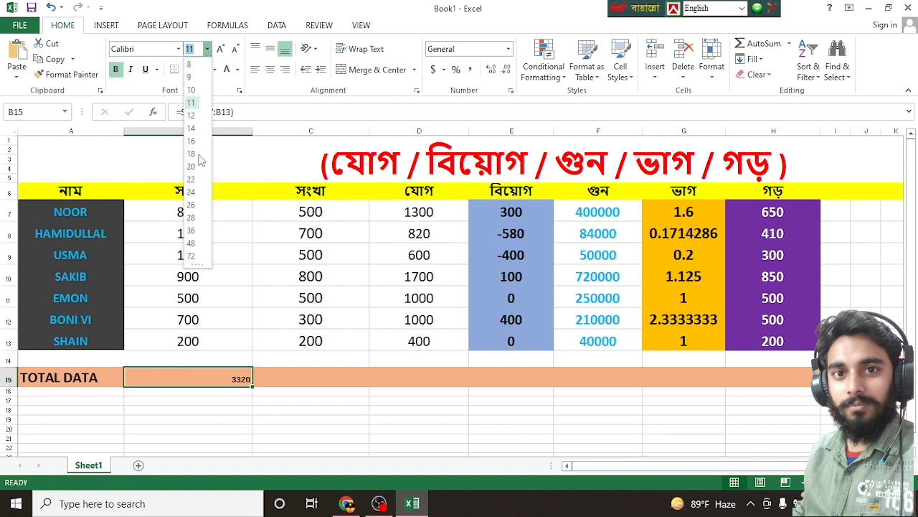
{"action": "left_click", "coordinate": [191, 218]}
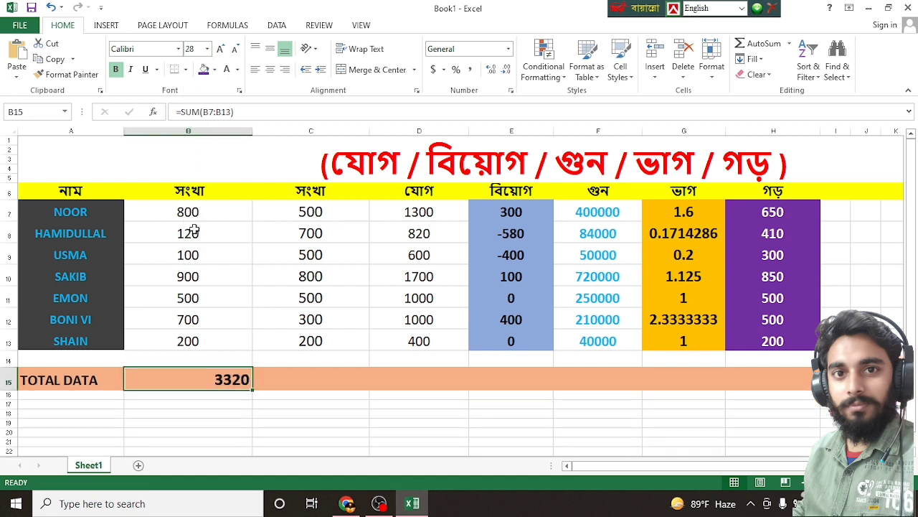
{"action": "left_click", "coordinate": [269, 69]}
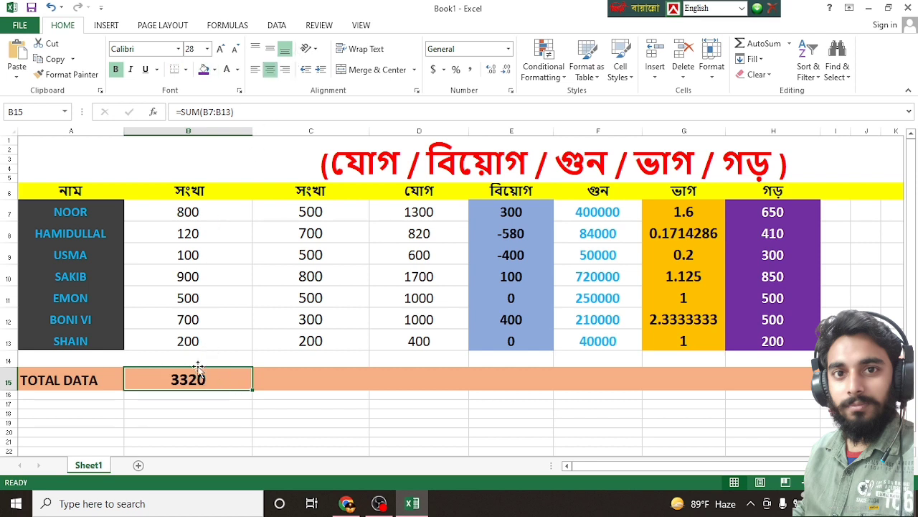